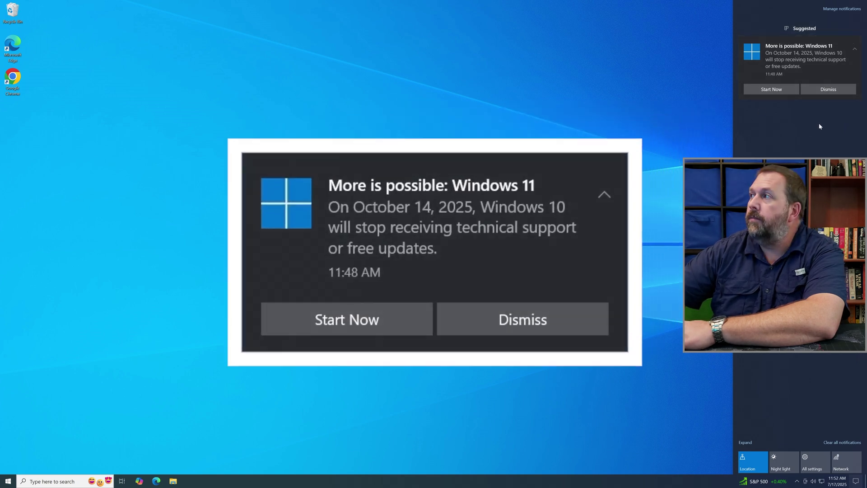
Review the notification settings for Suggested from the Windows 11 notification's options, and close Settings
mouse_move(762, 55)
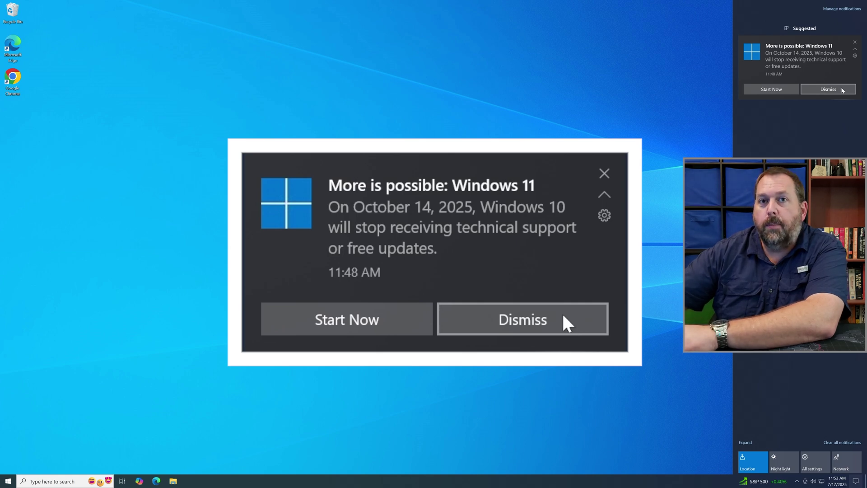
click(856, 58)
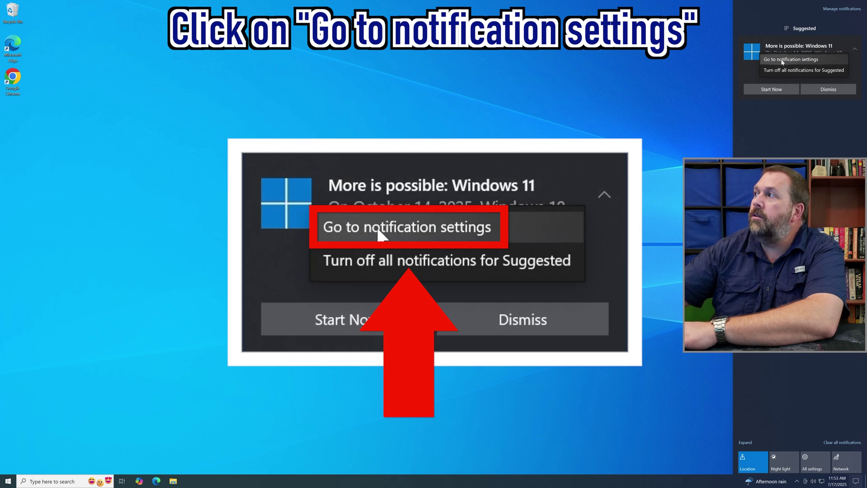
click(805, 60)
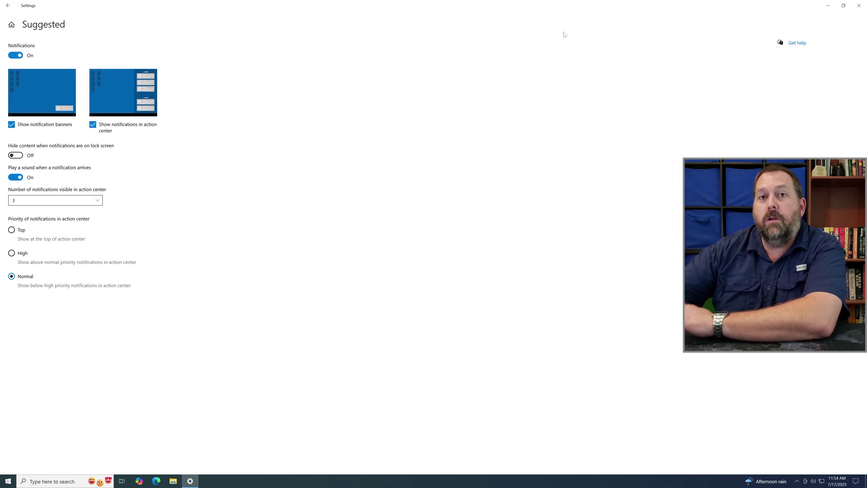
click(859, 6)
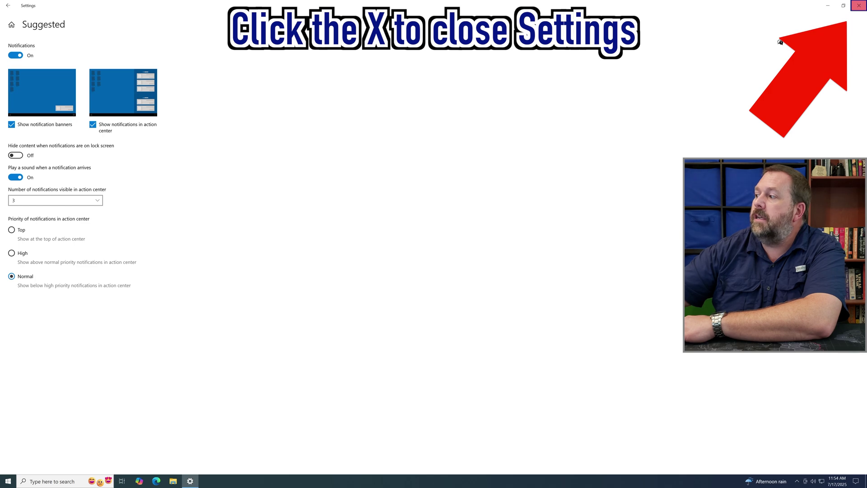
click(858, 5)
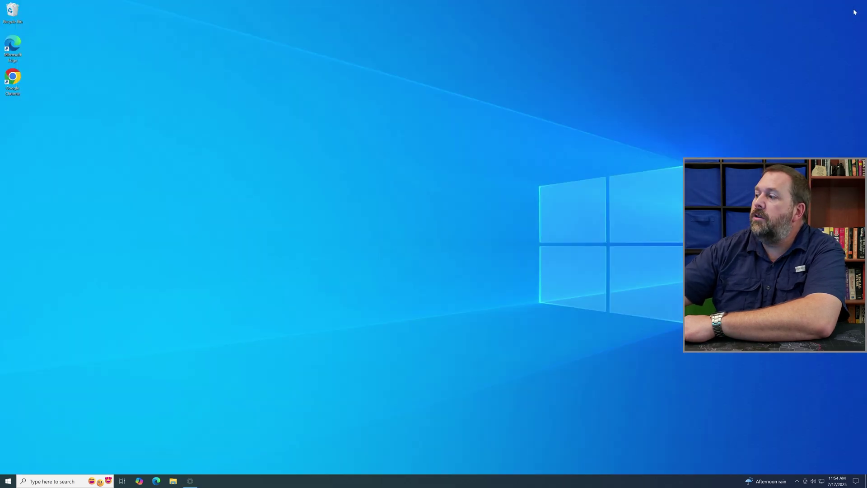
Reopen the action center, check the Windows 11 notification's options, collapse the notification and close the action center
click(858, 482)
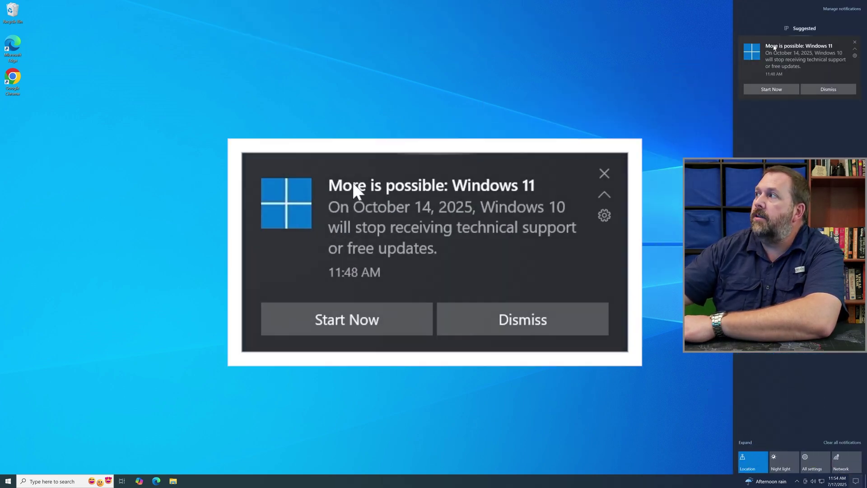
click(855, 56)
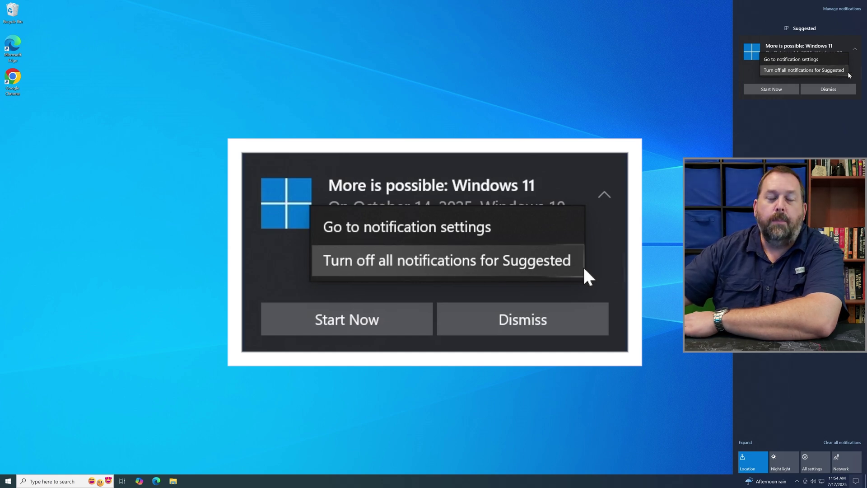
click(847, 122)
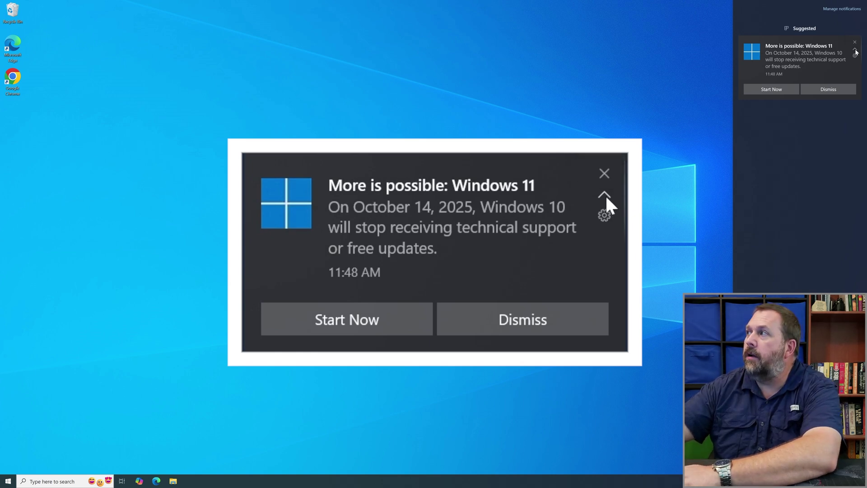
click(855, 50)
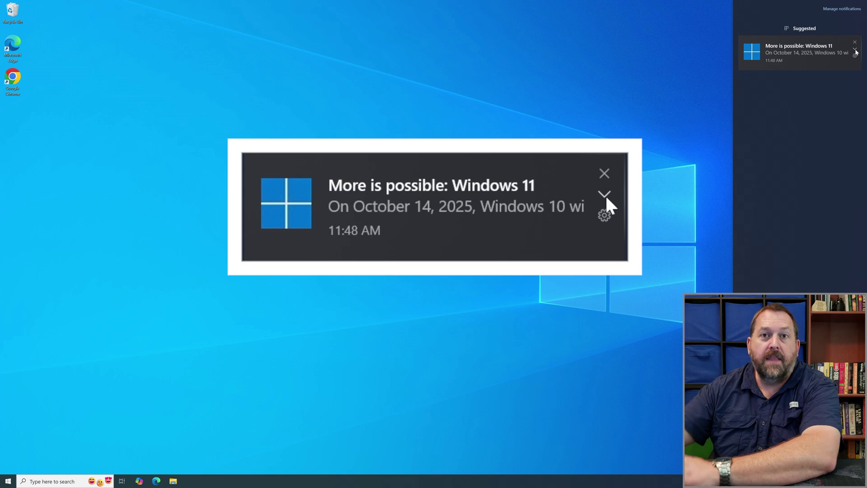
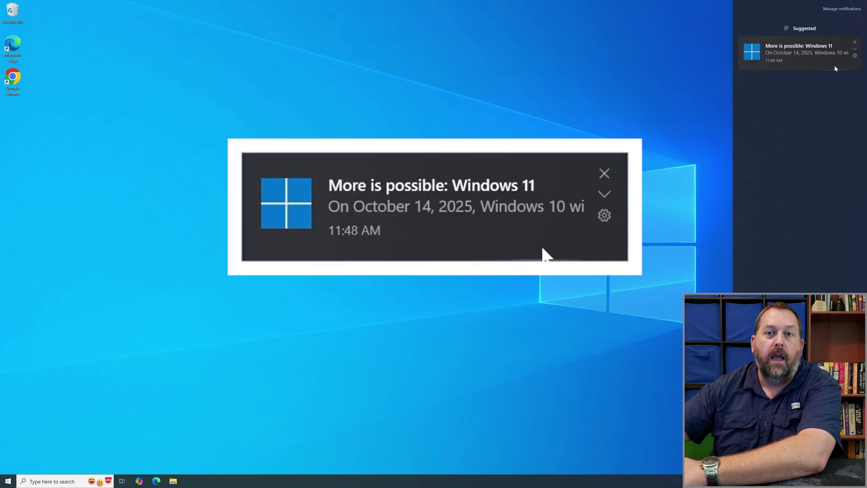
click(679, 187)
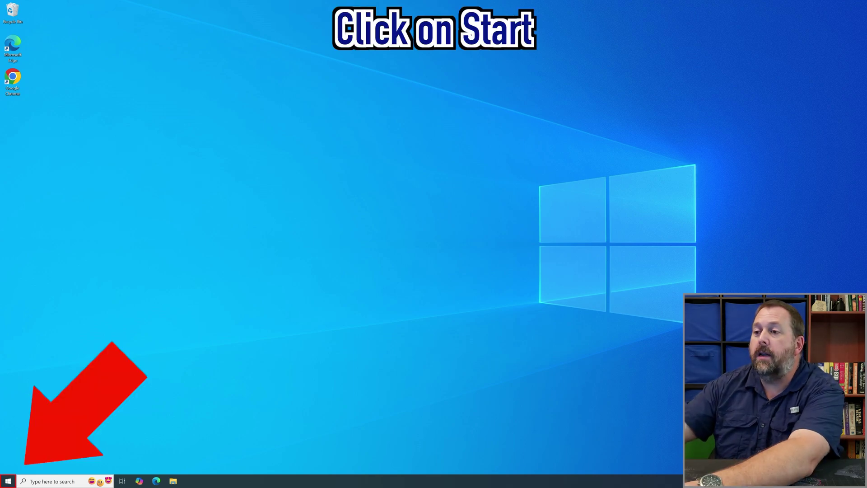
Search for "registry", run Registry Editor as administrator and allow it to make changes to the device
click(8, 481)
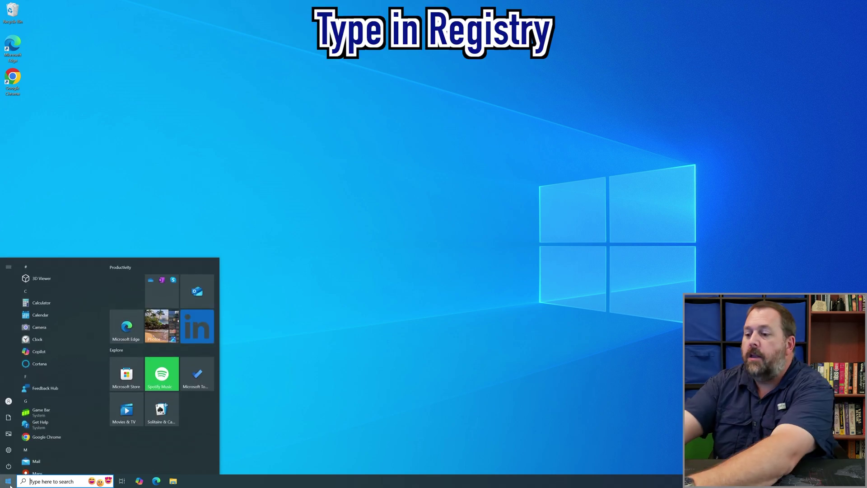
text(registr)
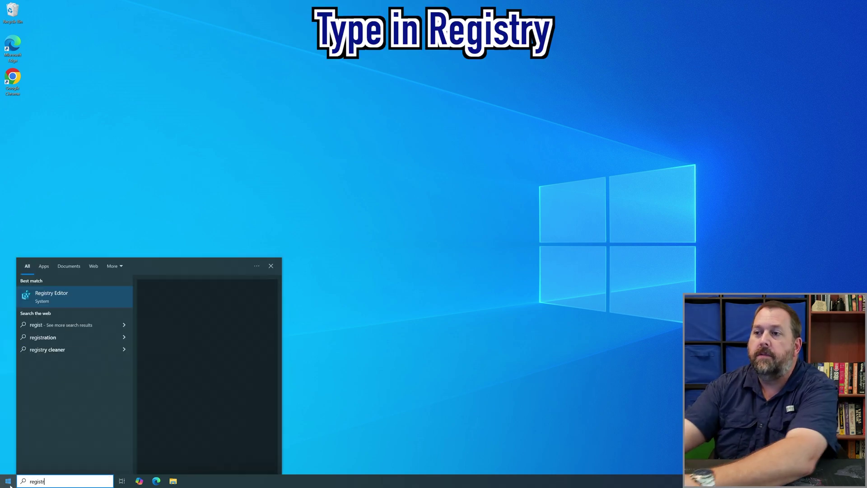
text(y)
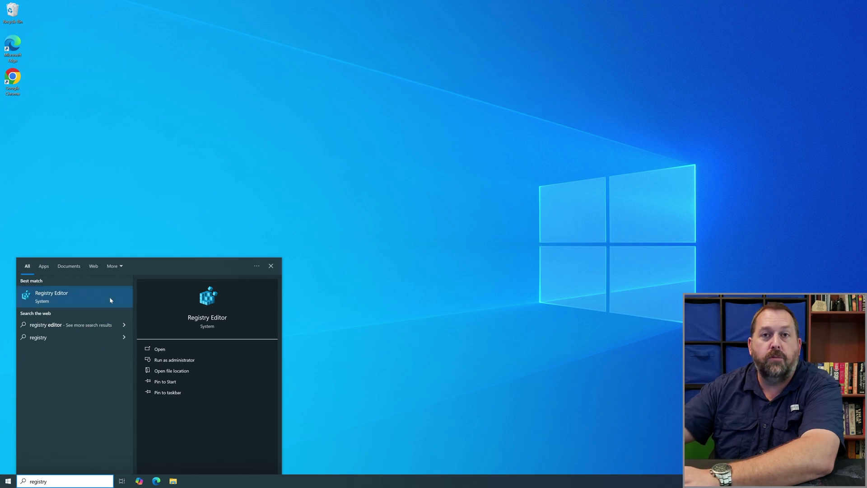
click(194, 364)
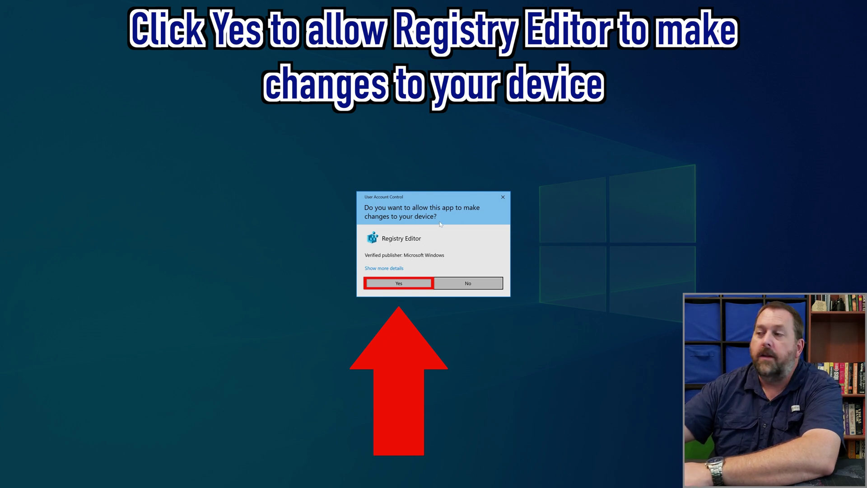
click(391, 284)
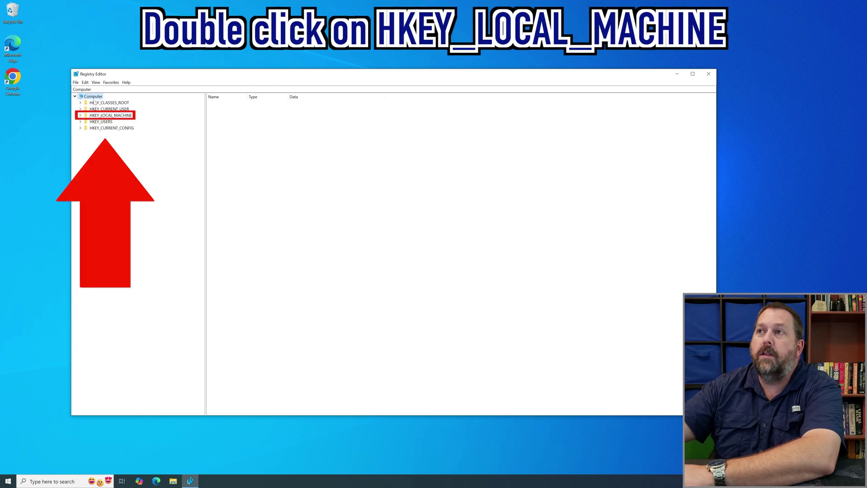
Expand the registry tree down to HKEY_LOCAL_MACHINE\SOFTWARE\Policies\Microsoft\Windows
click(93, 116)
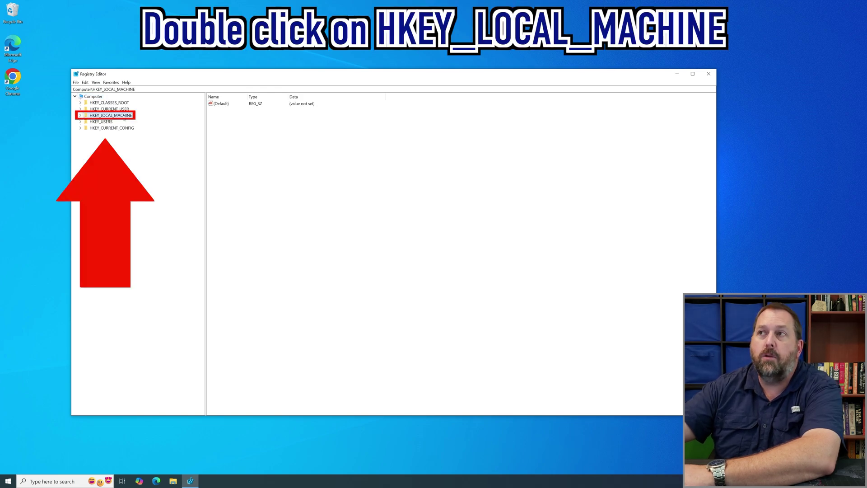
double_click(124, 116)
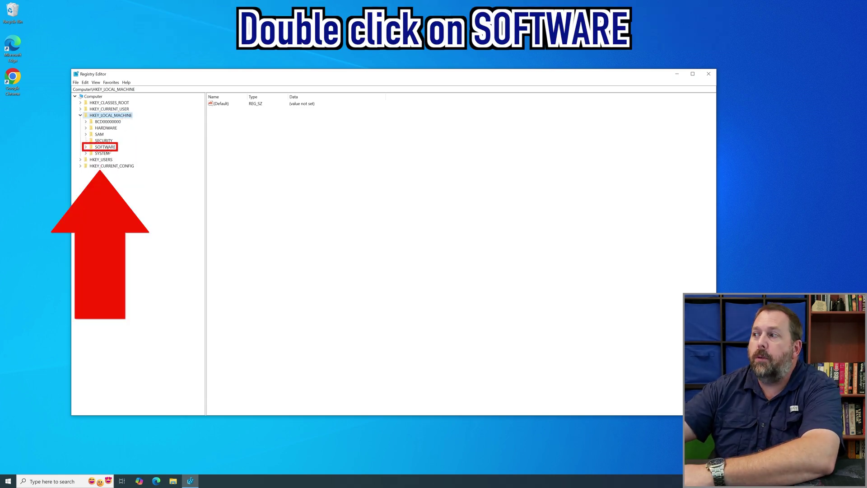
double_click(107, 148)
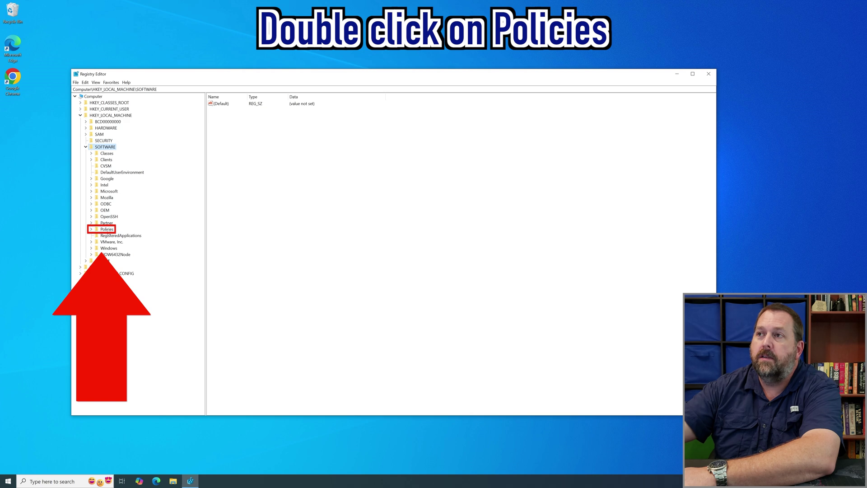
double_click(108, 229)
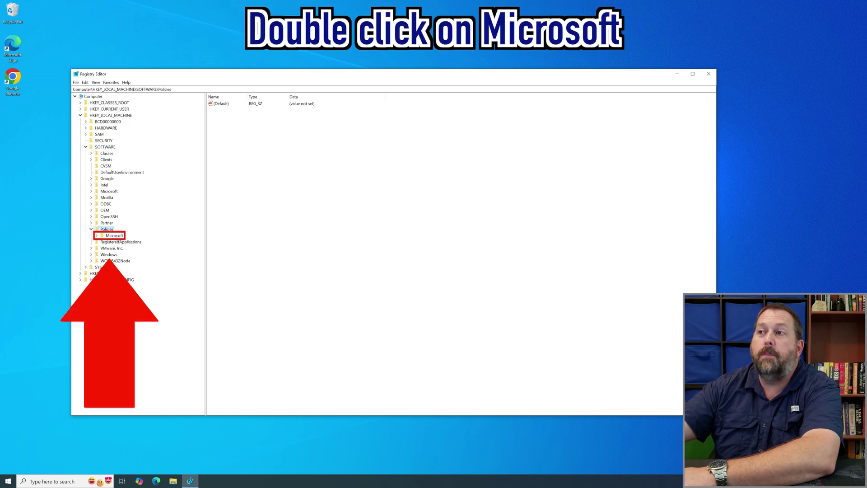
double_click(115, 236)
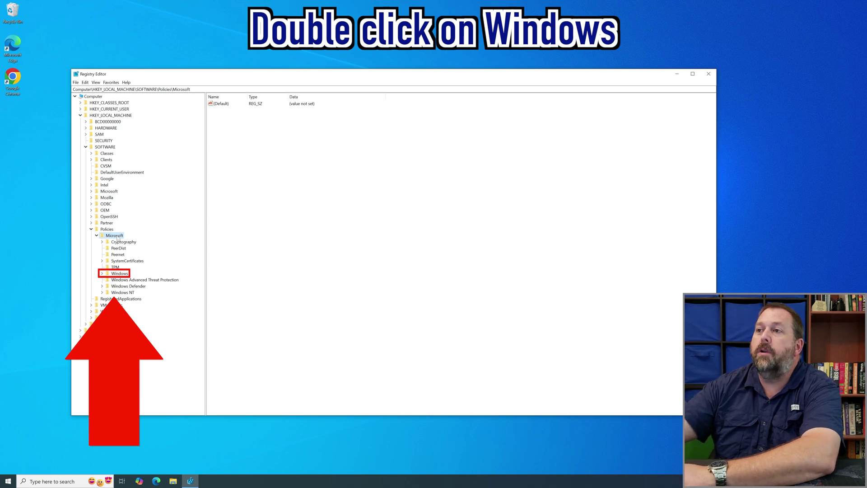
double_click(120, 274)
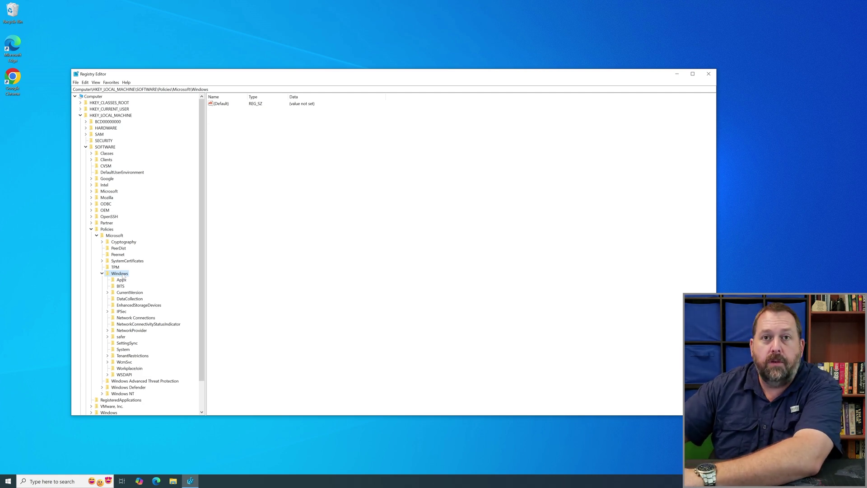
Create a new key named WindowsUpdate under the Policies\Microsoft\Windows key
right_click(123, 277)
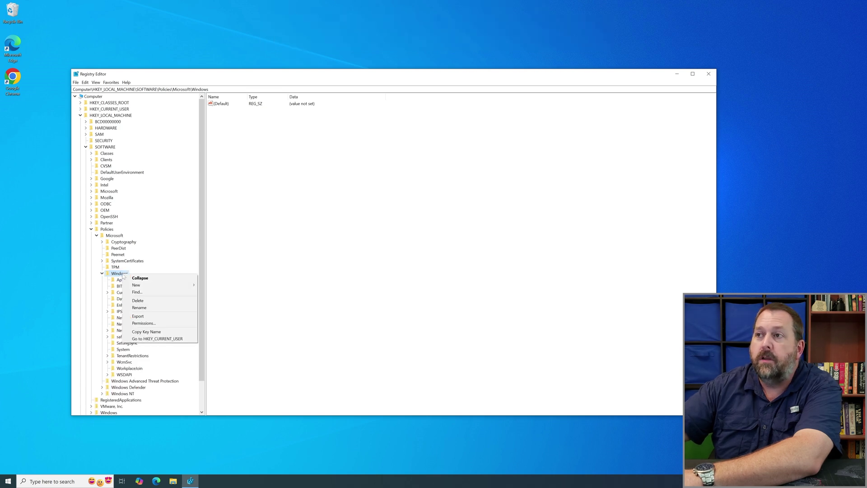
click(134, 285)
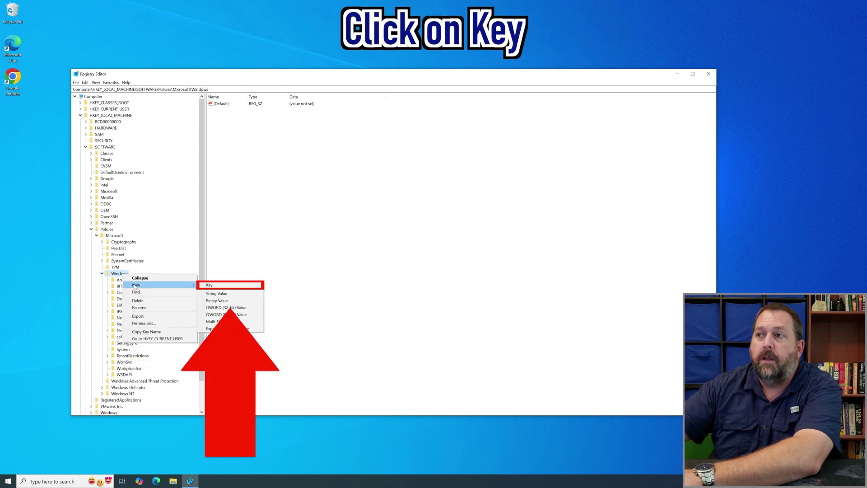
click(230, 287)
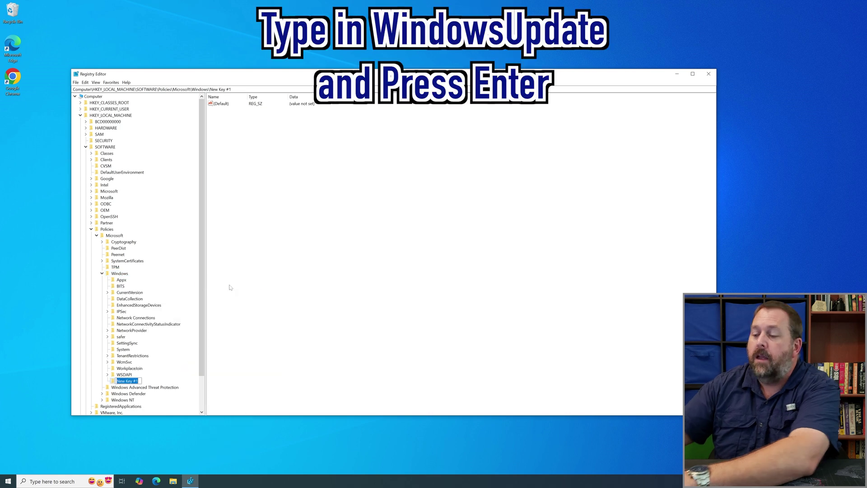
text(Windows)
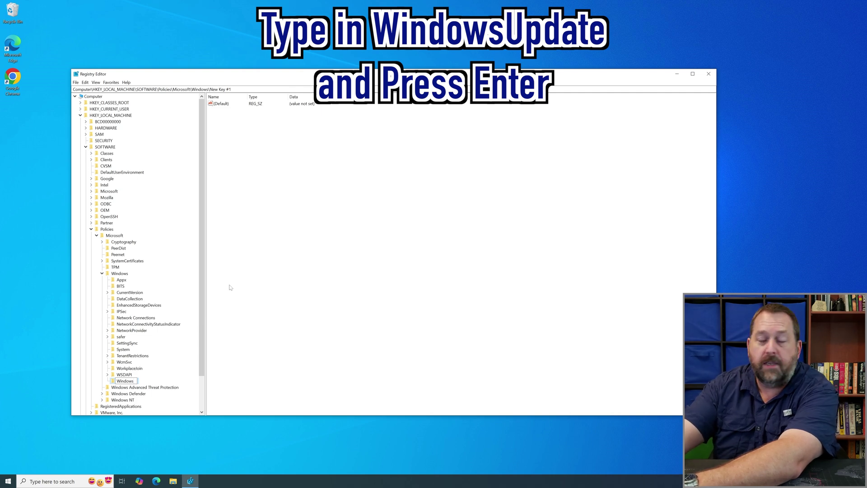
text(Update)
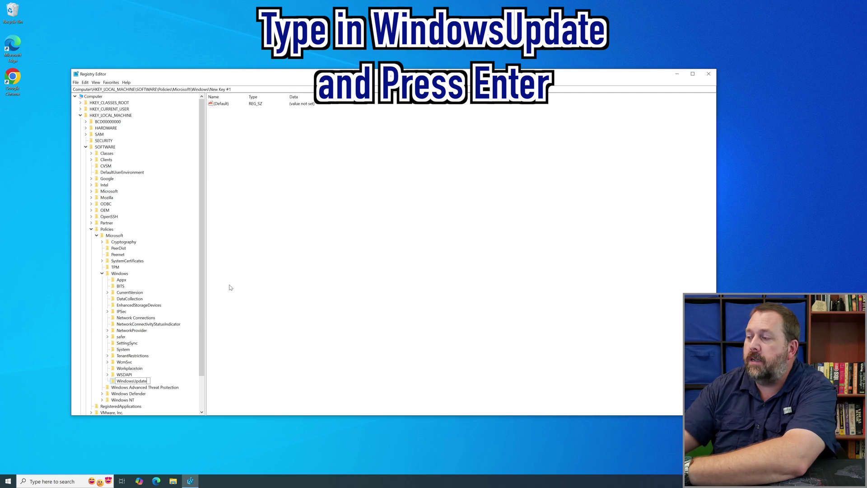
key(Return)
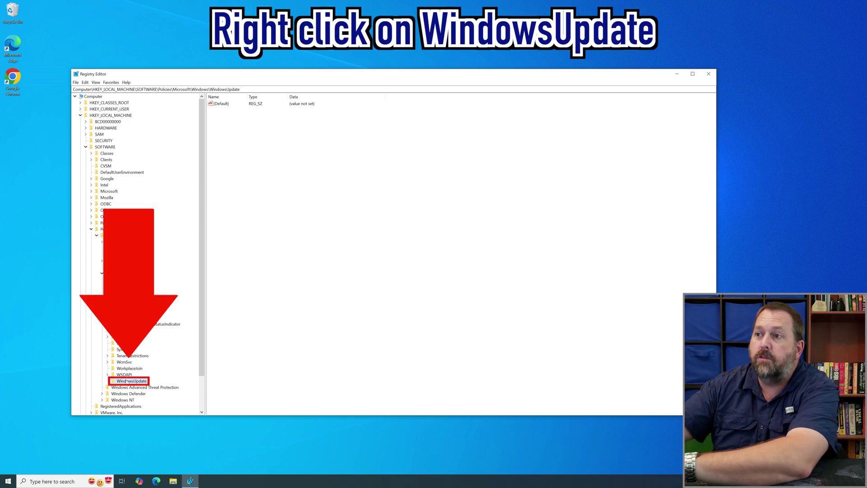
Create a new subkey named Notify inside the WindowsUpdate key
right_click(127, 381)
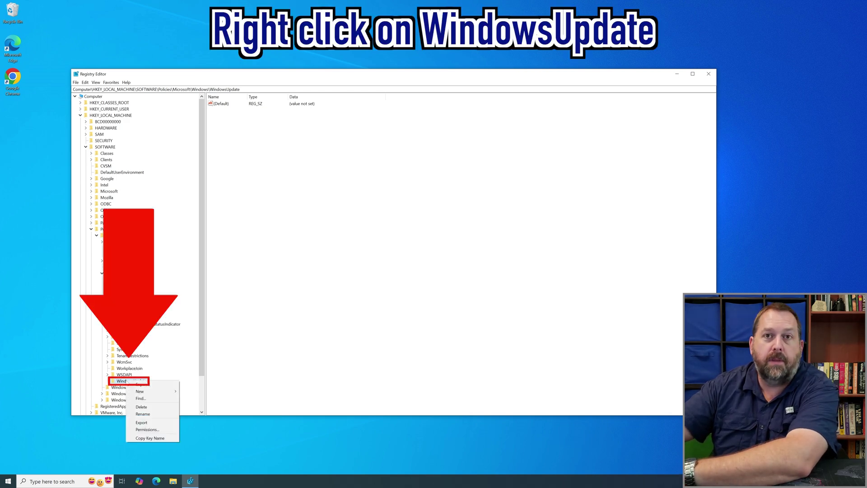
click(140, 391)
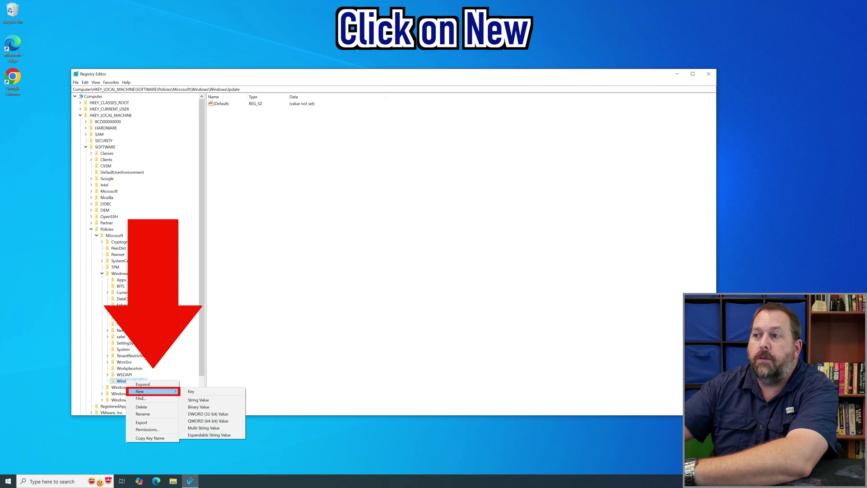
click(202, 392)
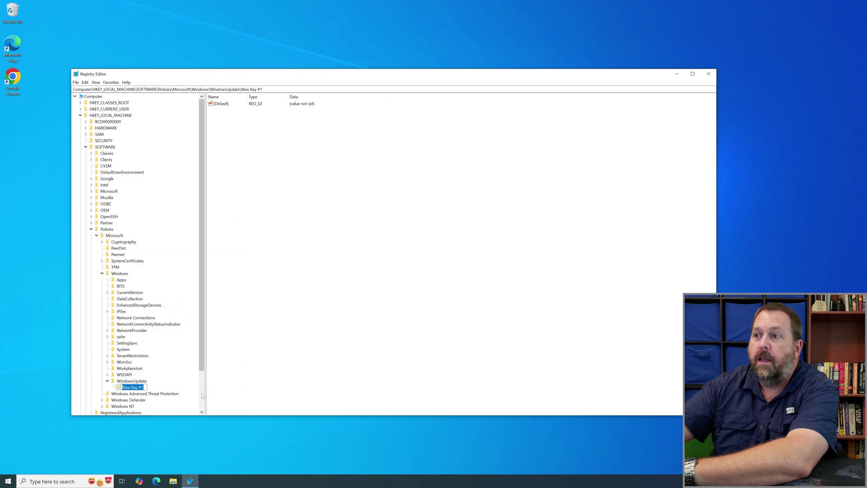
text(Notify)
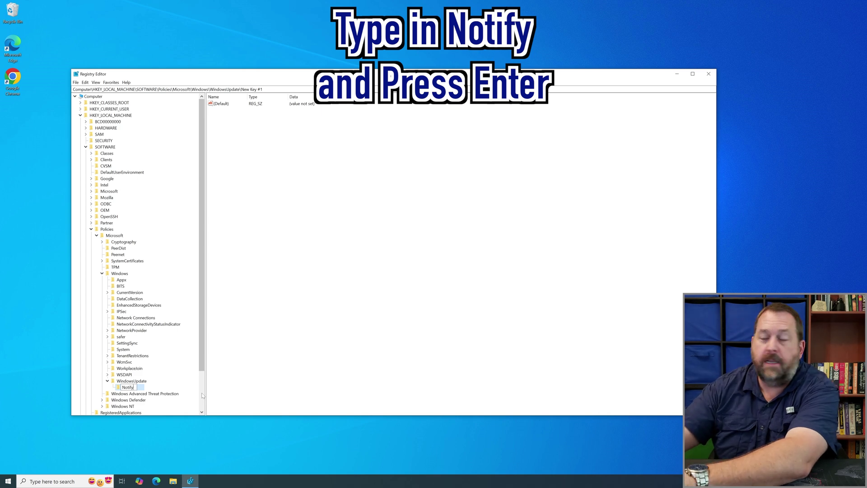
key(Return)
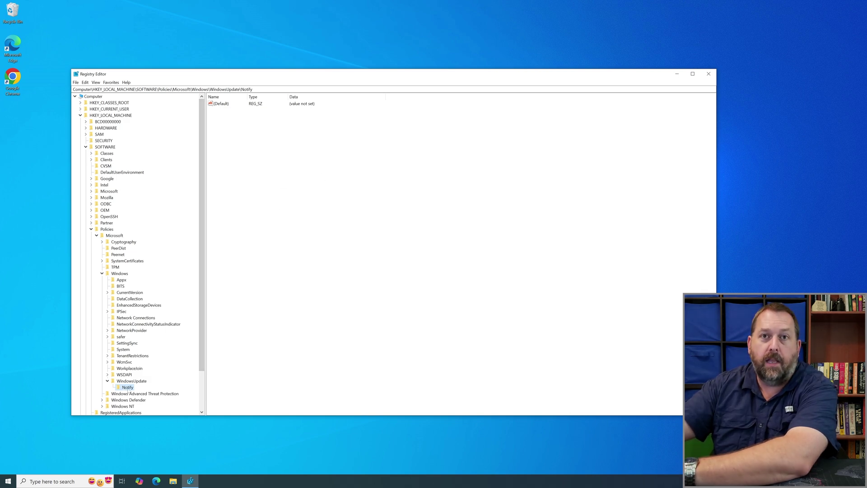
Create a new DWORD (32-bit) value named DiscontinueEOS in the Notify key
right_click(314, 179)
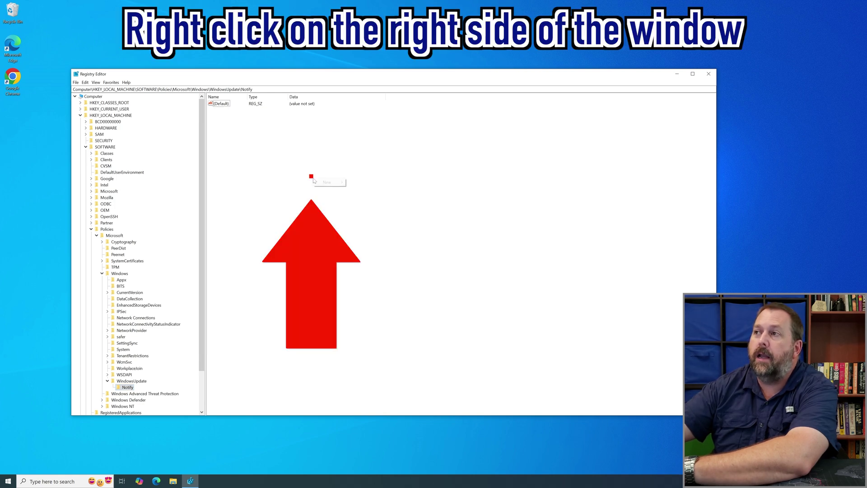
click(316, 182)
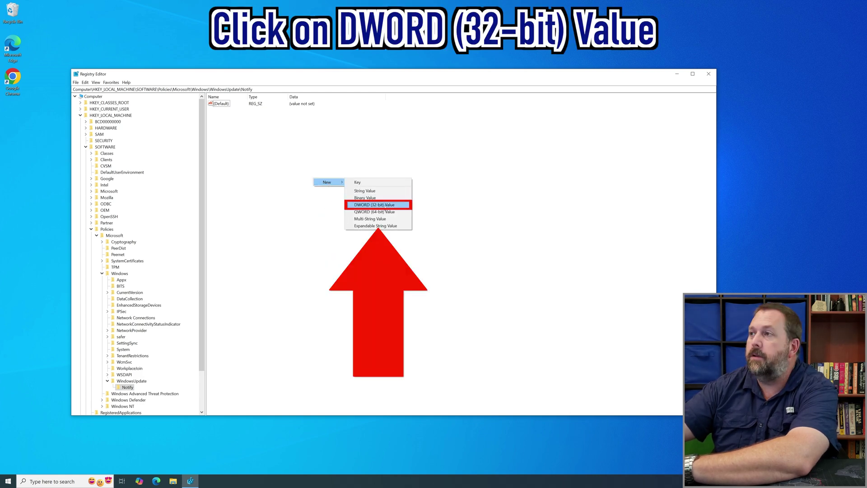
click(383, 206)
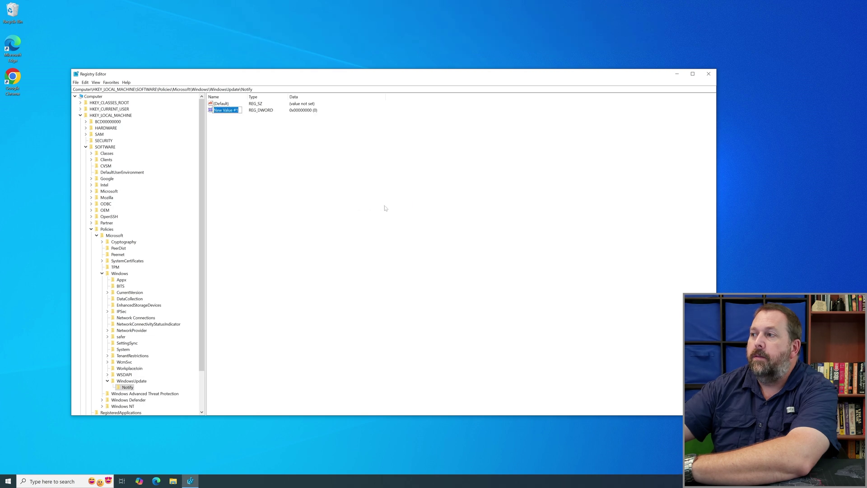
text(Disc)
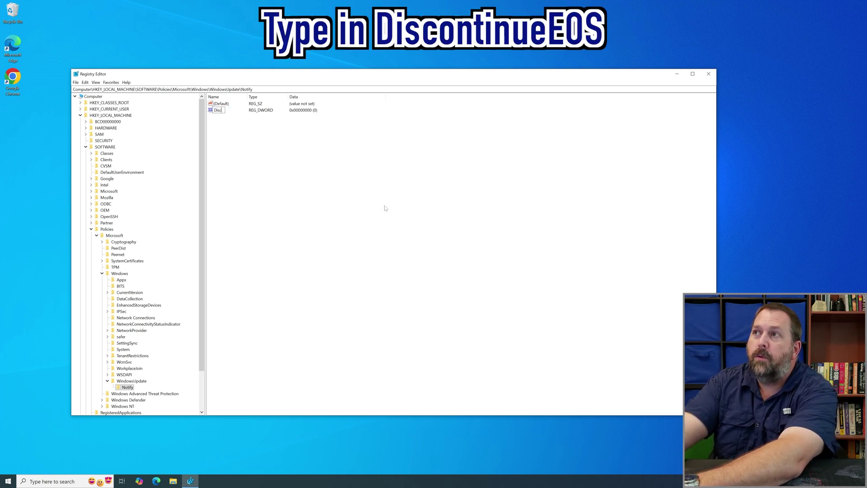
text(ontinue)
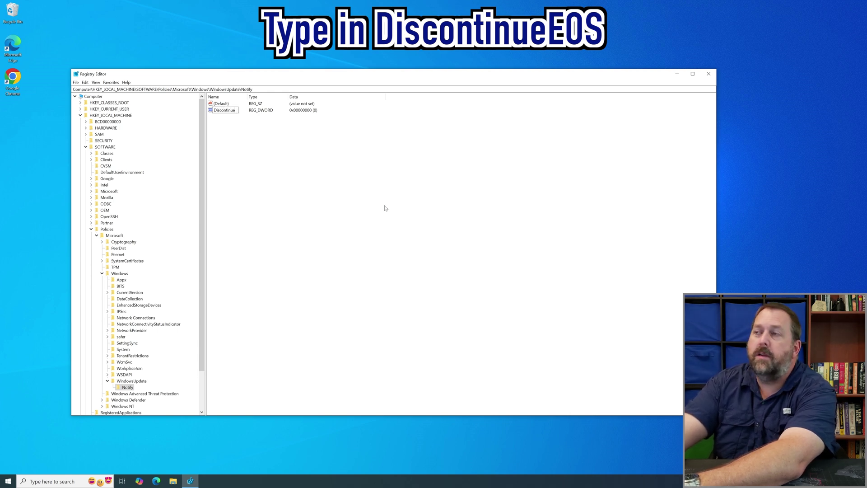
text(EOS)
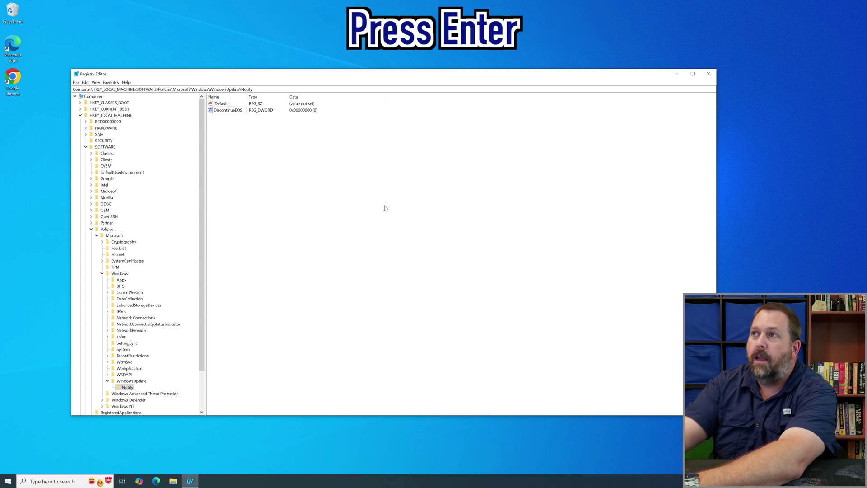
key(Return)
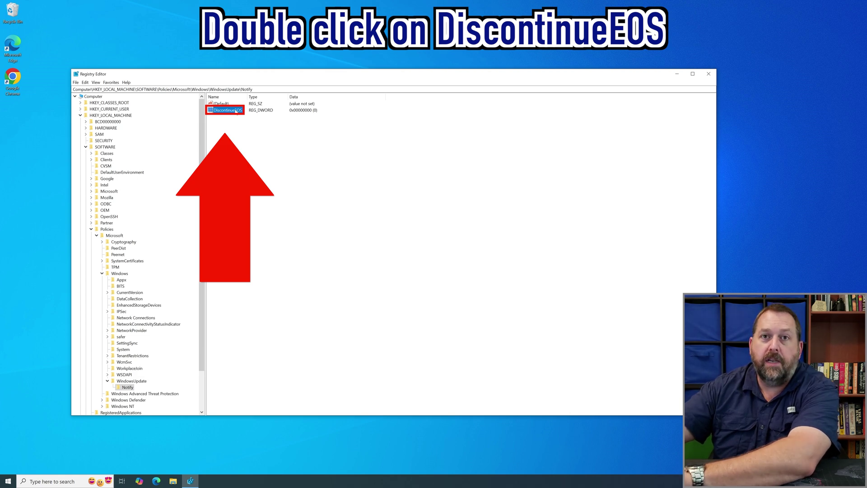
Set the value data of DiscontinueEOS to 1
double_click(235, 111)
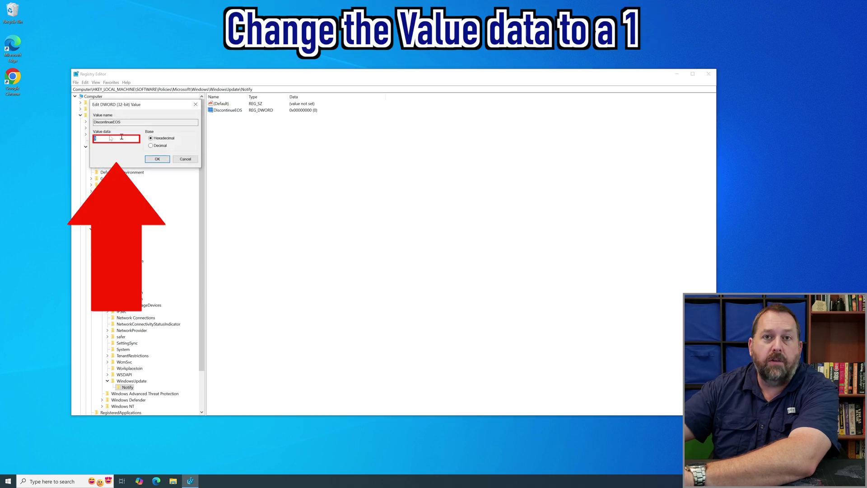
text(1)
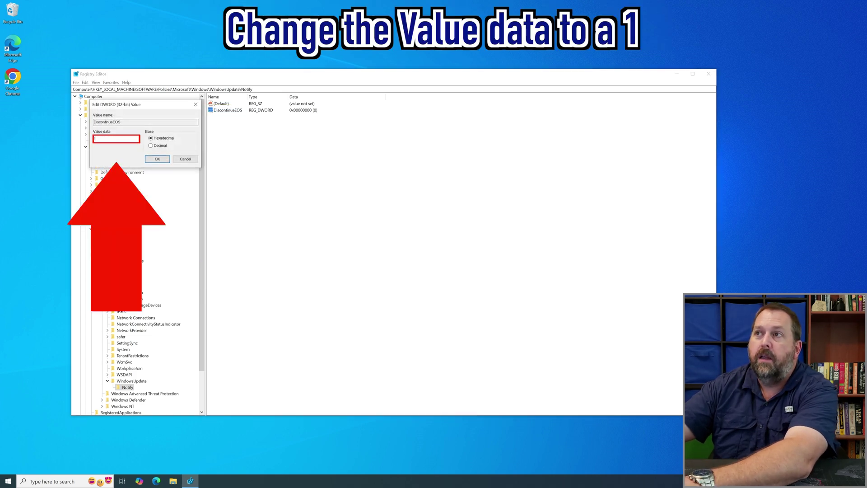
click(157, 159)
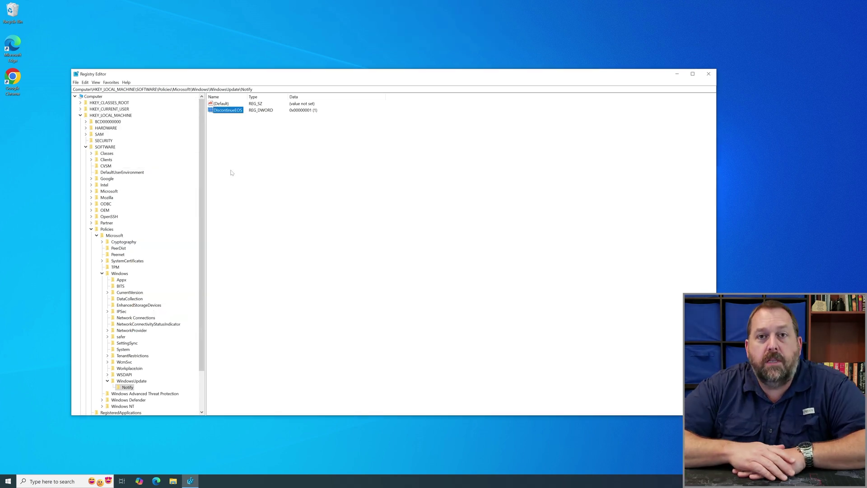
click(6, 481)
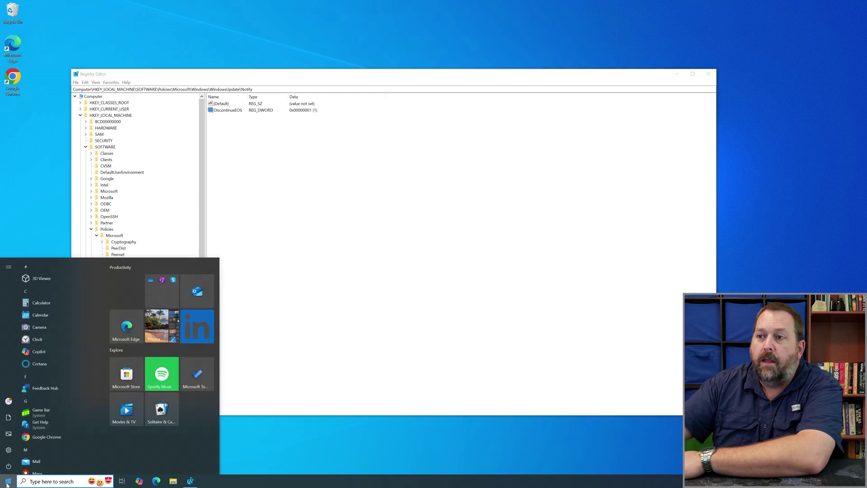
click(8, 466)
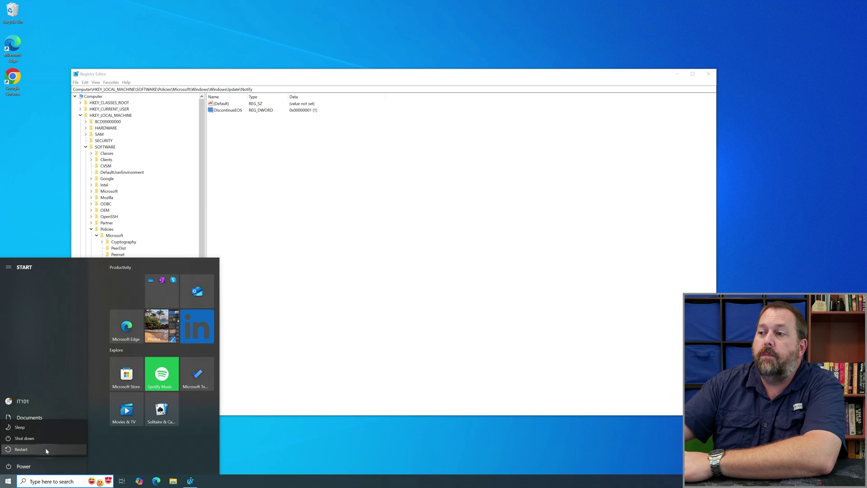
key(Escape)
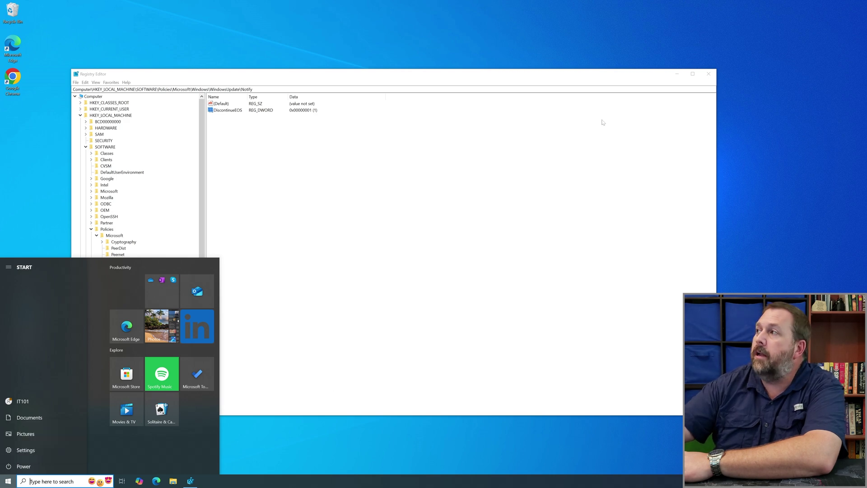
Close Registry Editor, search for "powershell" and run Windows PowerShell as administrator, allowing it to make changes to the device
click(710, 73)
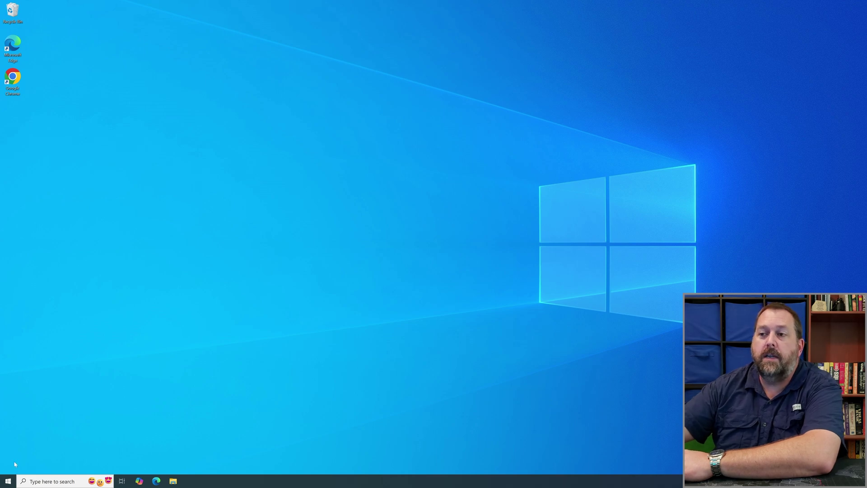
click(6, 483)
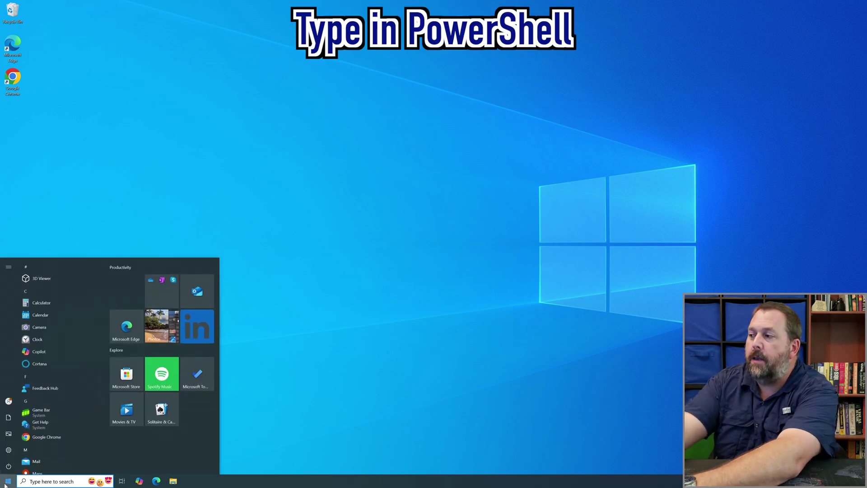
text(powershell)
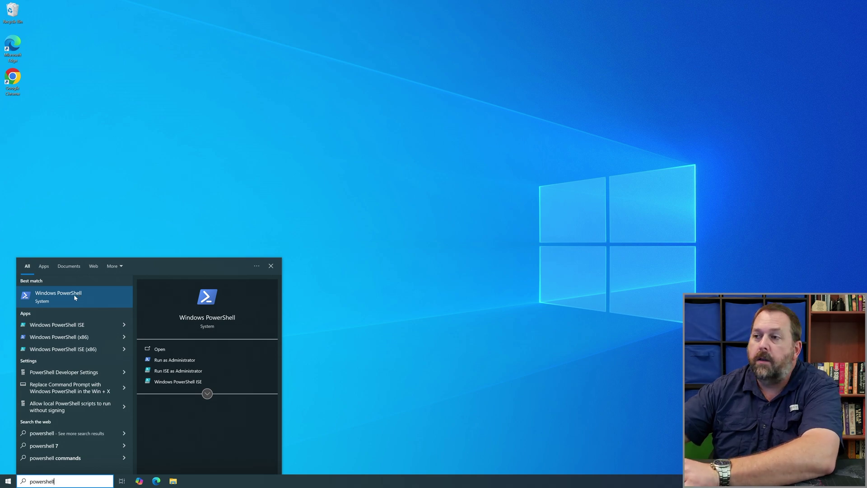
click(186, 362)
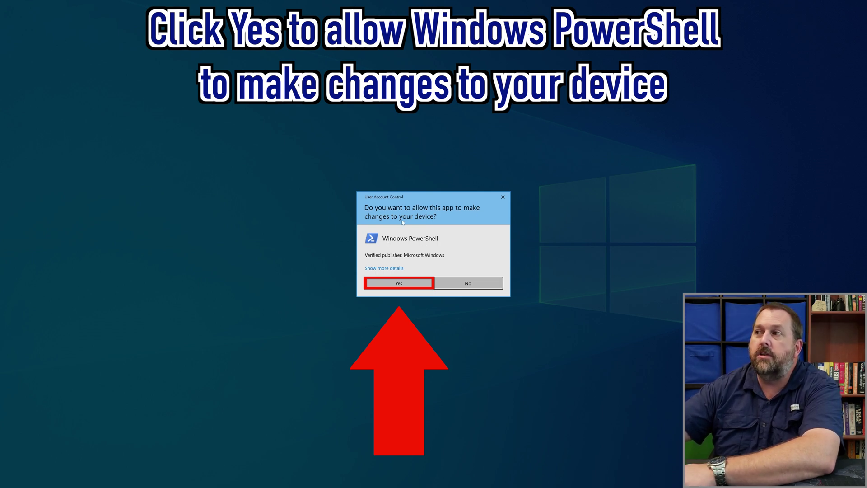
click(399, 284)
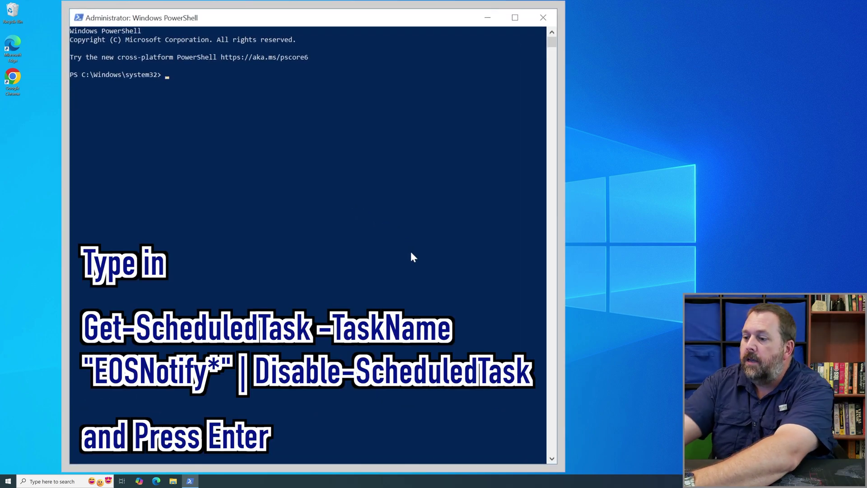
Disable all EOSNotify scheduled tasks by running Get-ScheduledTask -TaskName "EOSNotify*" | Disable-ScheduledTask
text(Get)
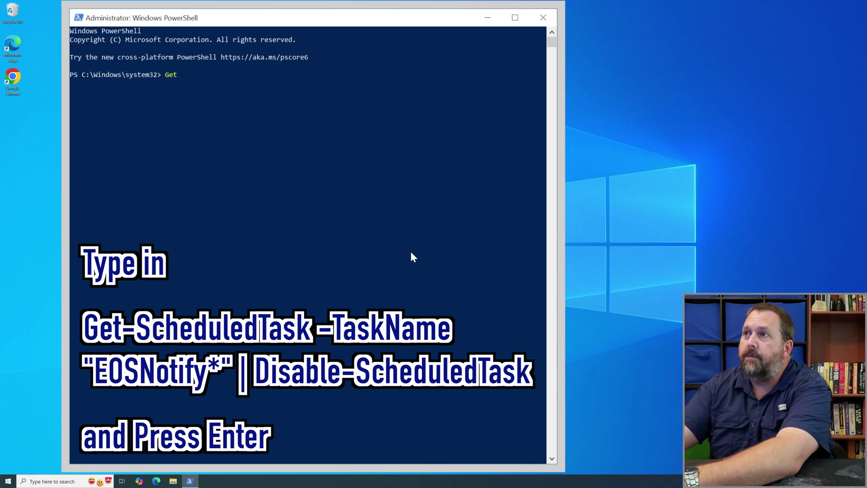
text(-)
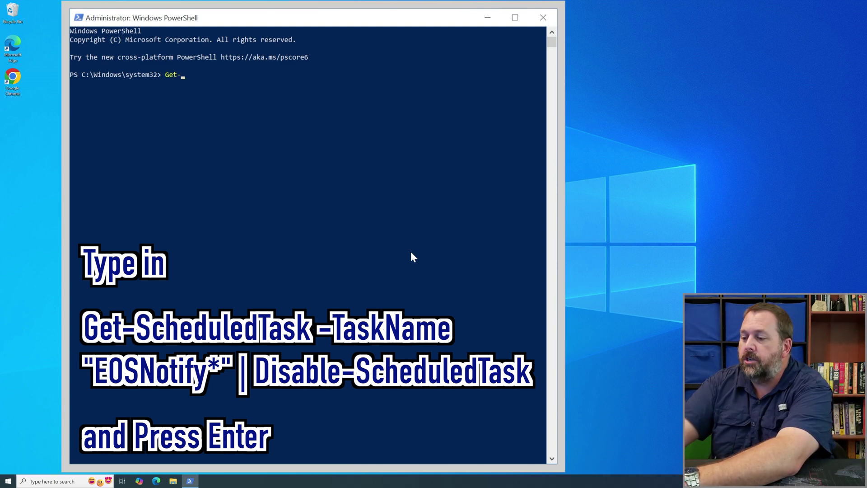
text(Sched)
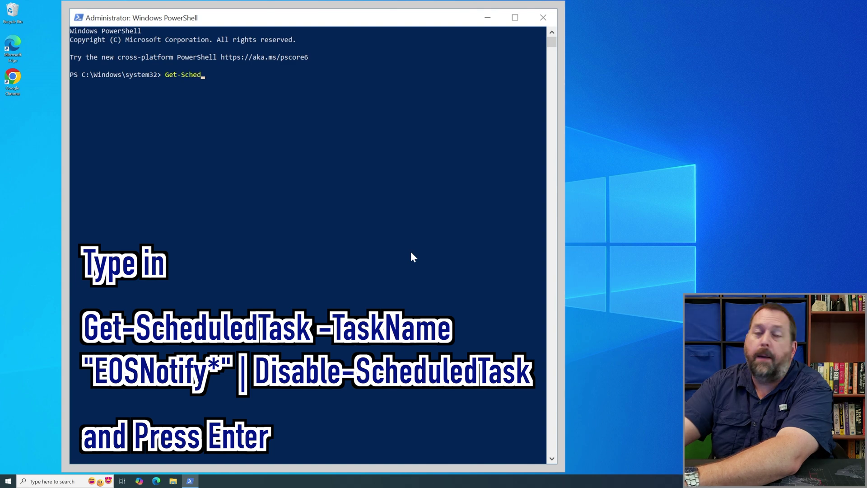
text(ule)
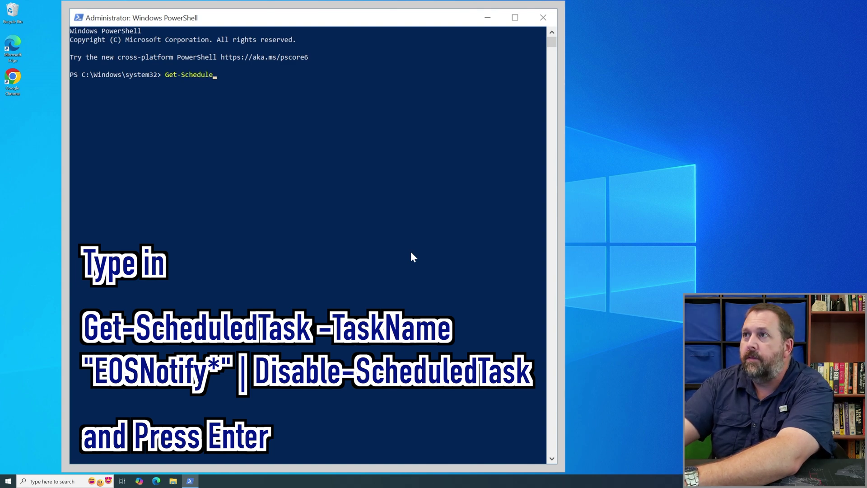
text(dTask)
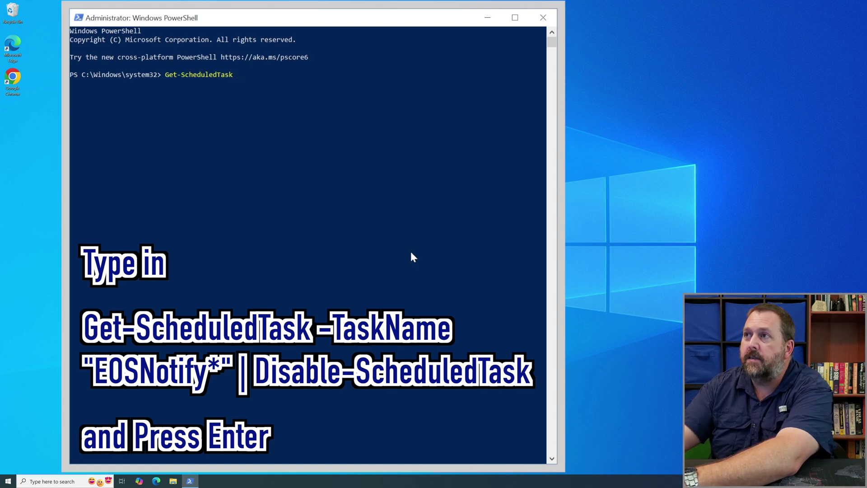
text( -)
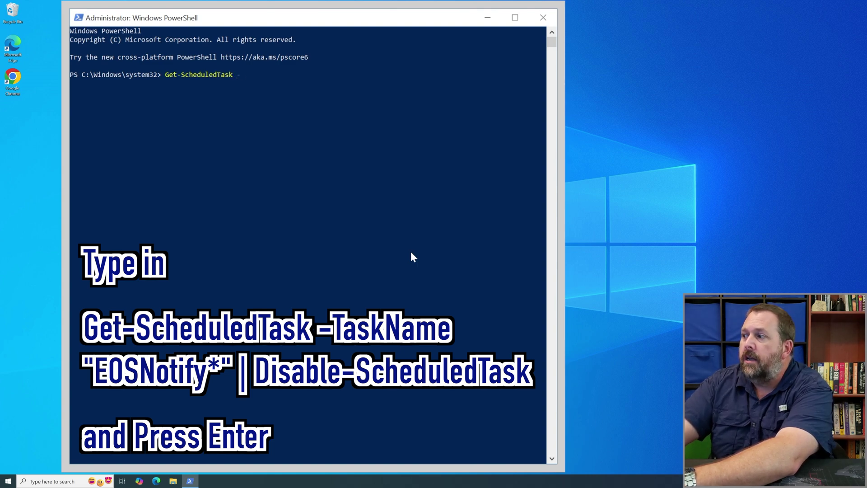
text(Task)
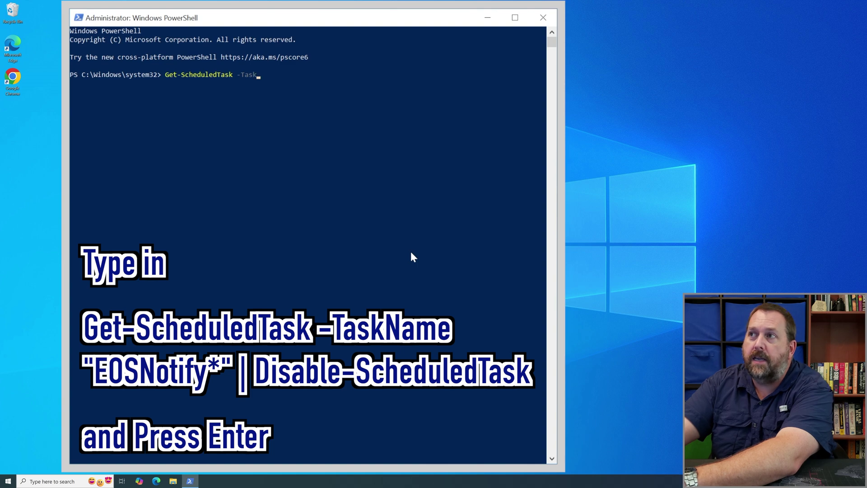
text(Name)
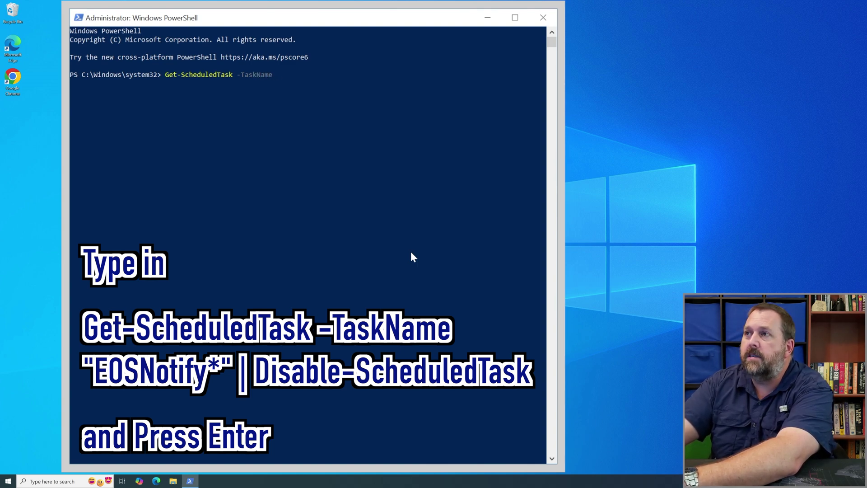
text( ")
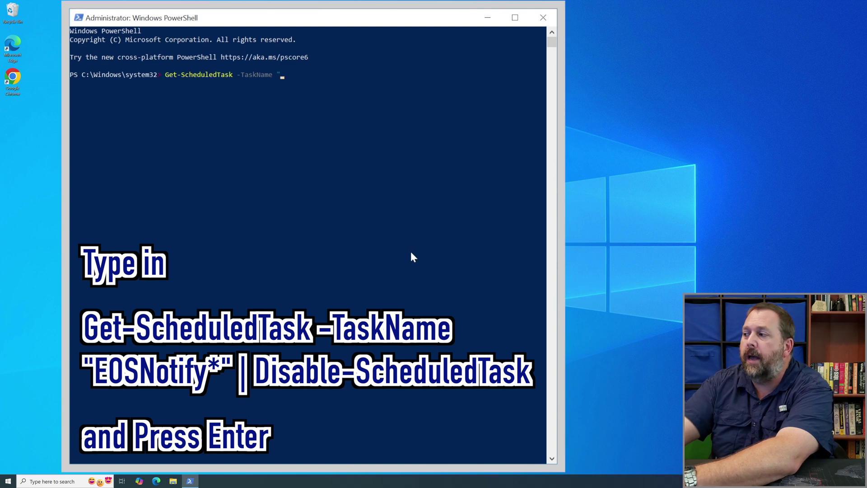
text(EO)
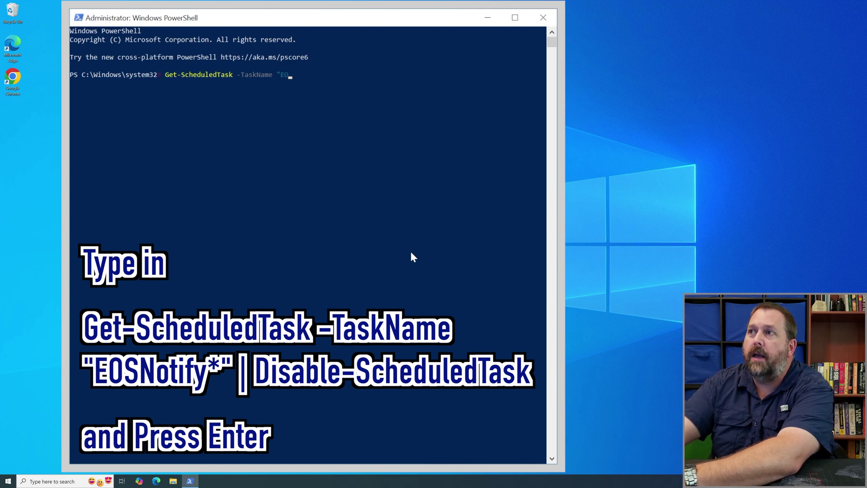
text(SNotify)
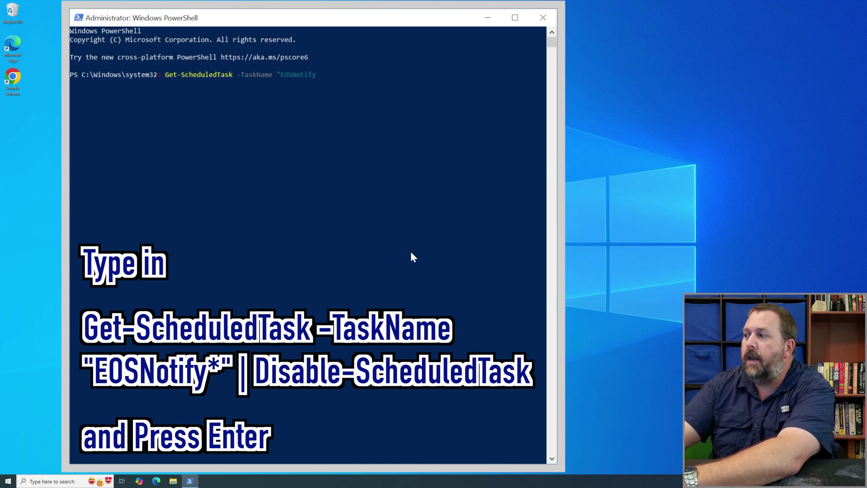
text(*)
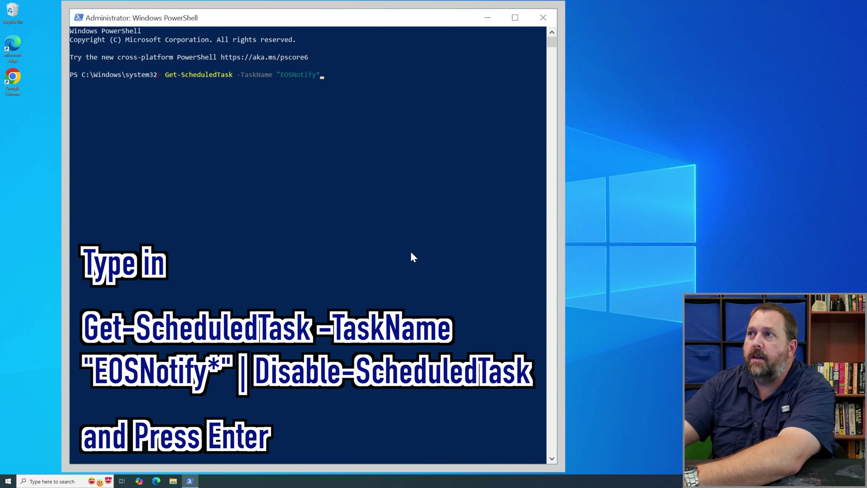
text(")
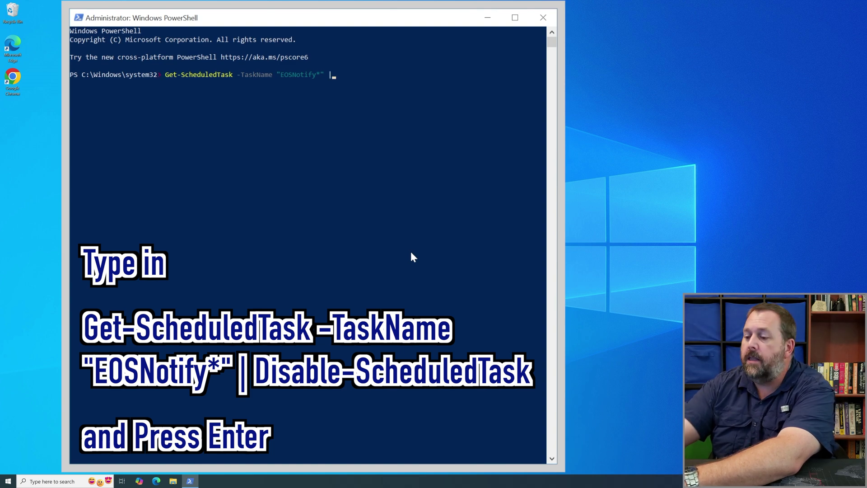
text(| )
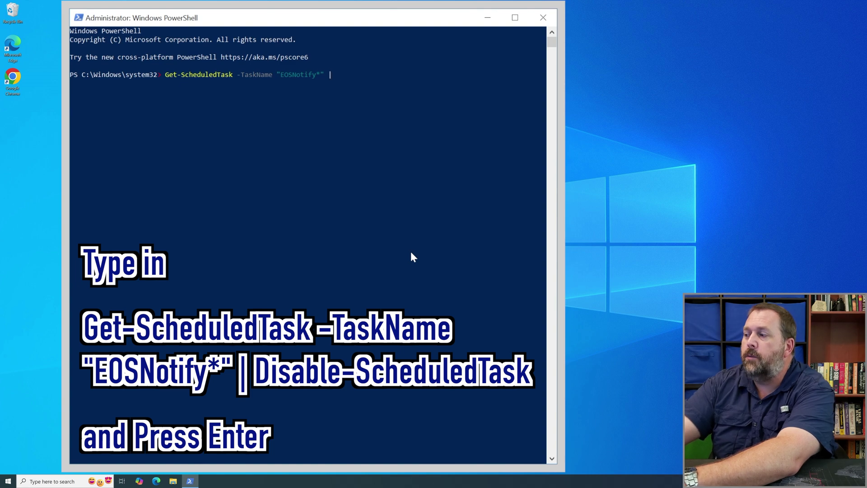
text(Disable)
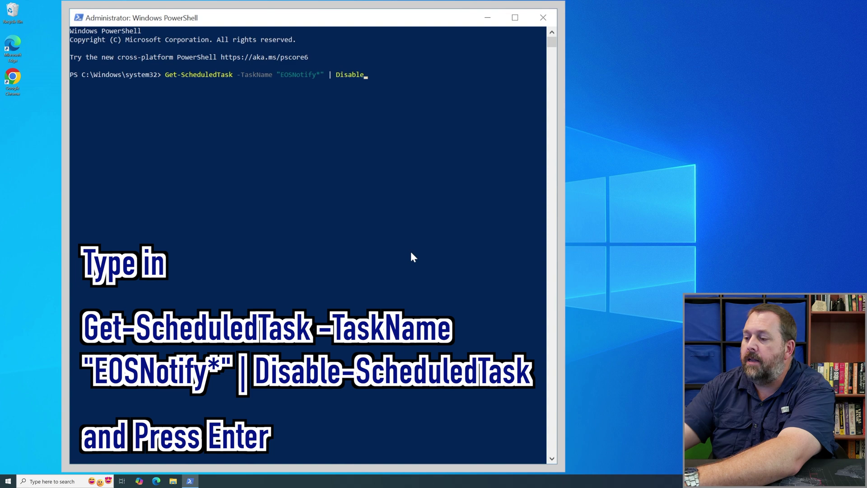
text(-Scheduled)
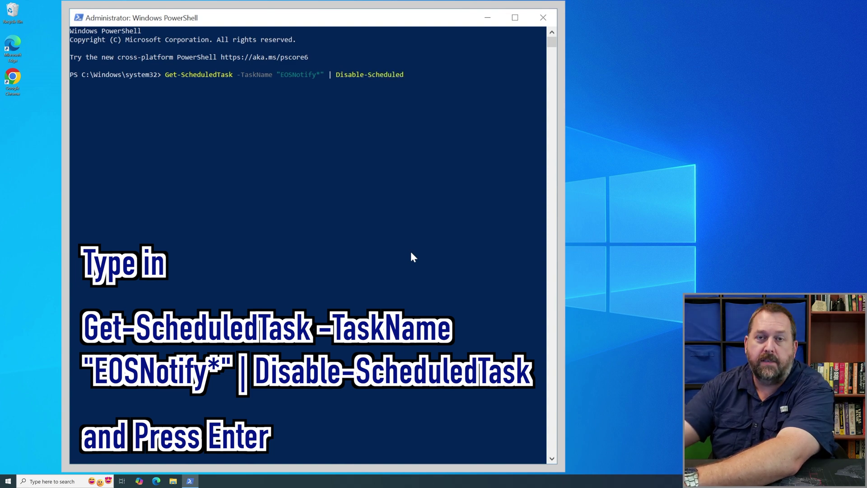
text(T)
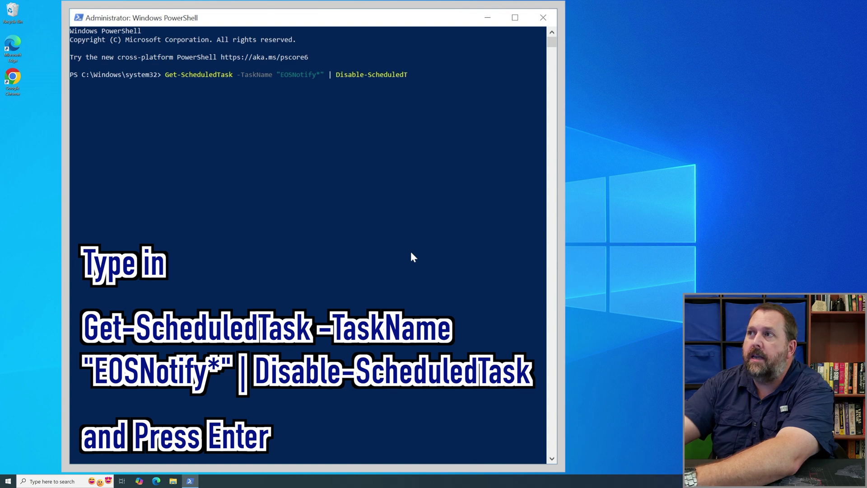
text(ask)
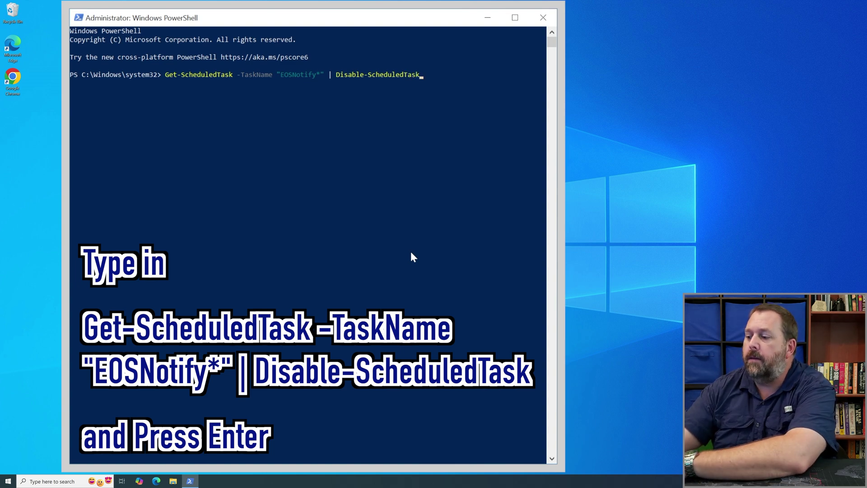
key(Return)
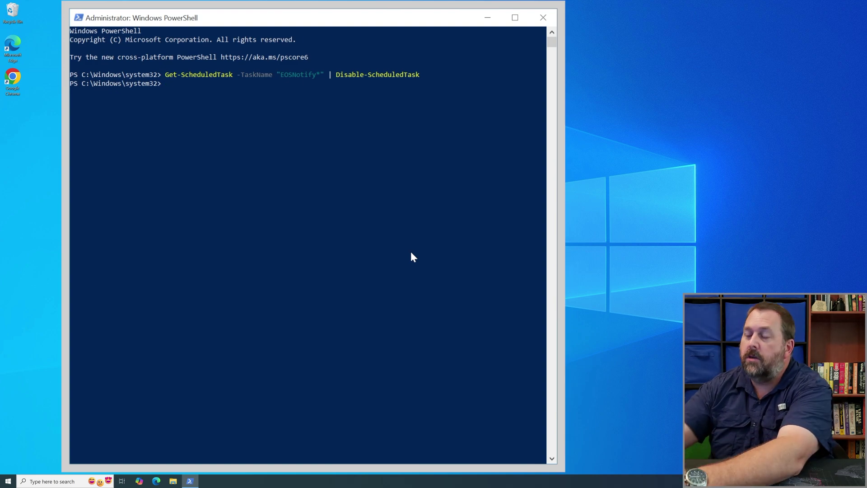
Disable all GWX scheduled tasks by running Get-ScheduledTask -TaskName "GWX*" | Disable-ScheduledTask
text(G)
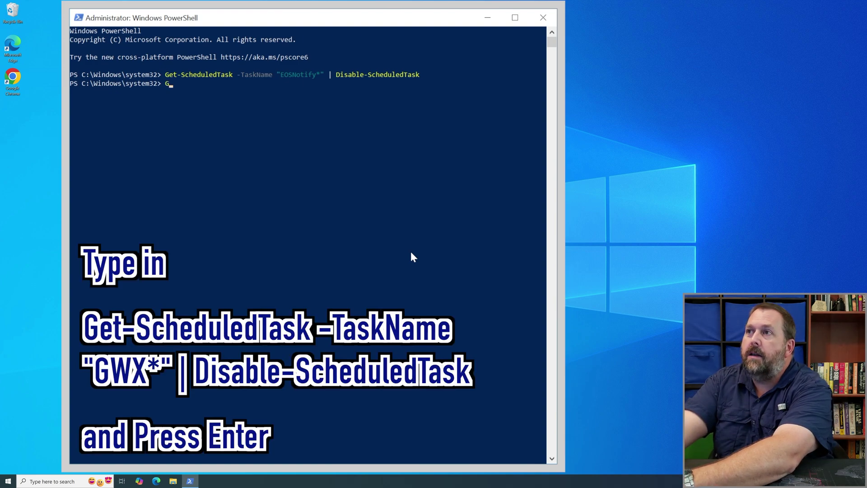
text(et-Schedule)
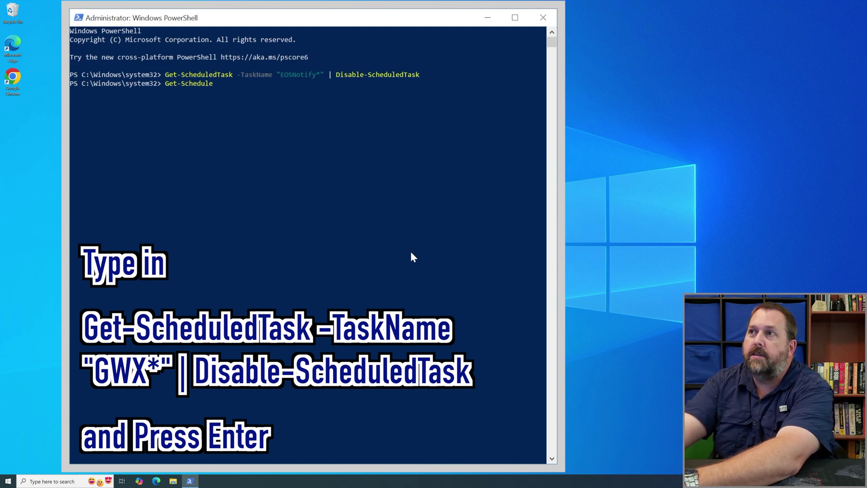
text(dTas)
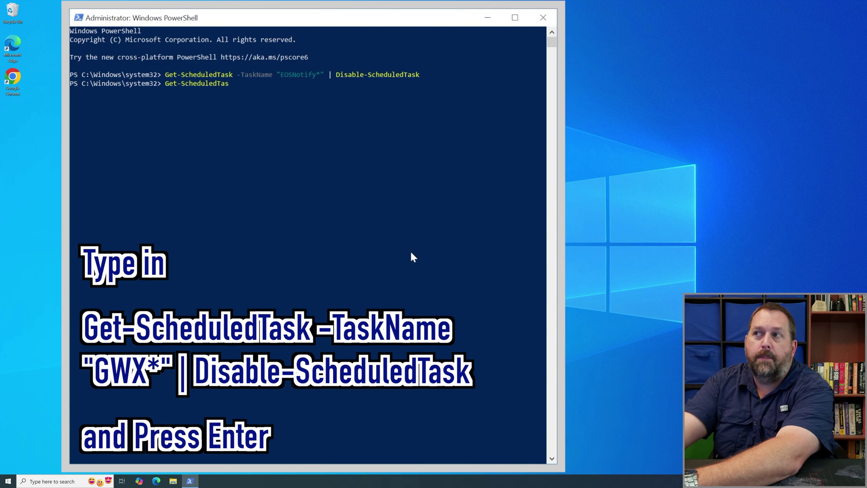
text(k -Task)
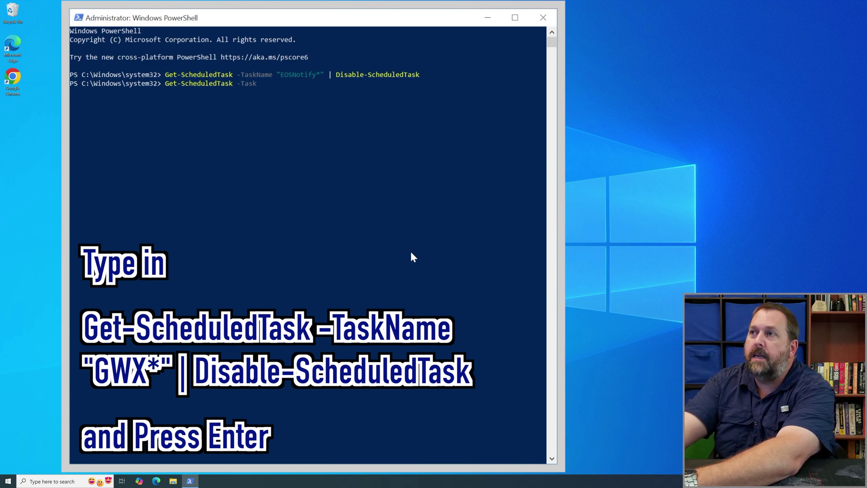
text(Name)
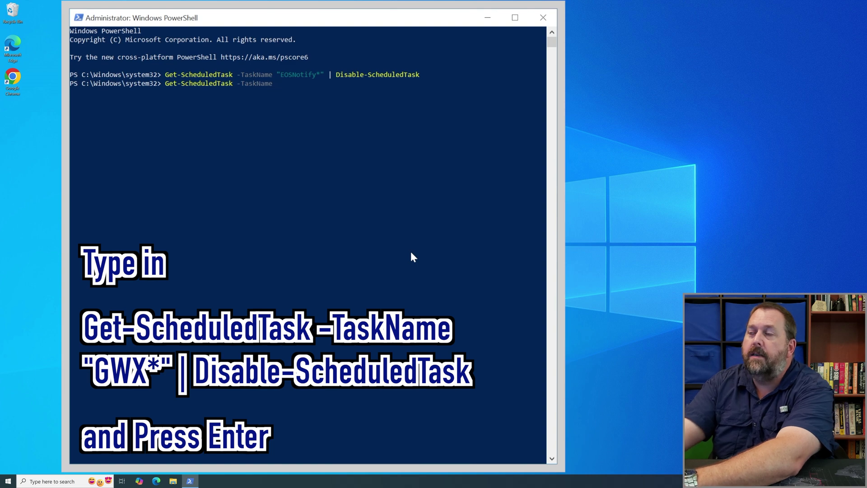
text( ")
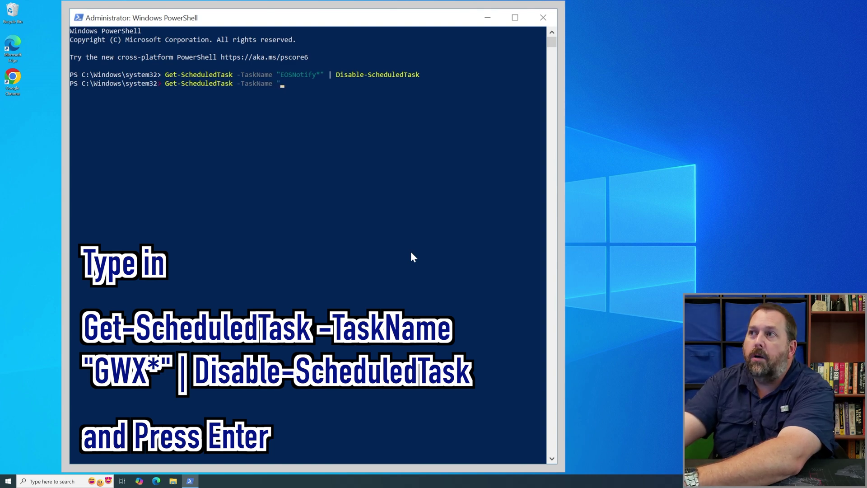
text(GWX*")
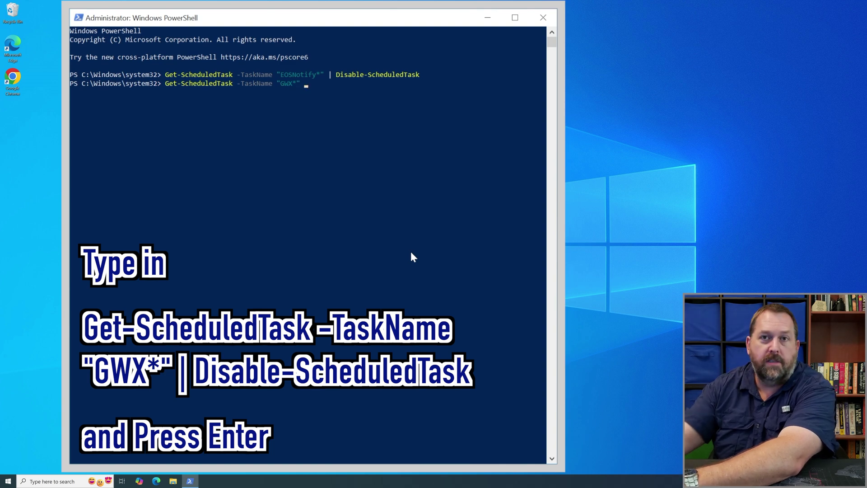
text( |)
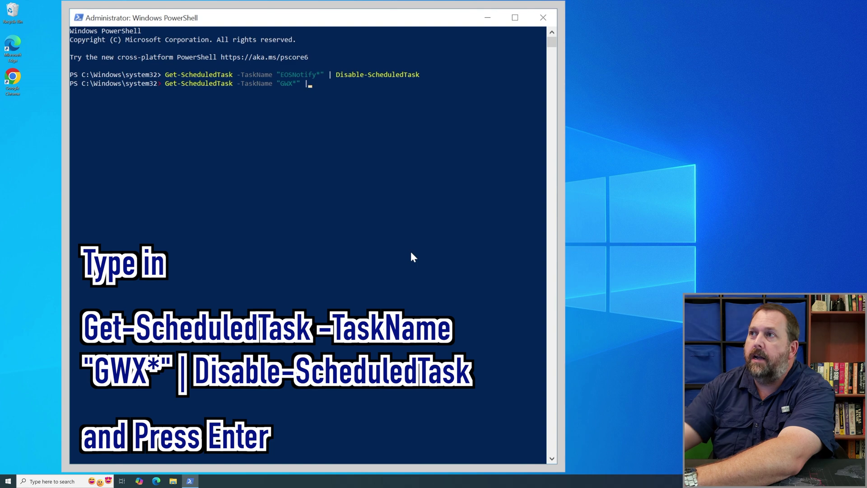
text( Disable)
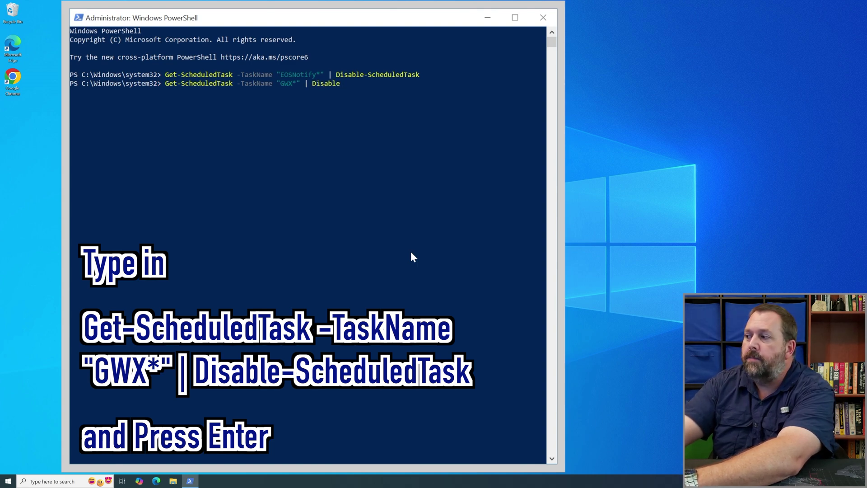
text(-Scheduled)
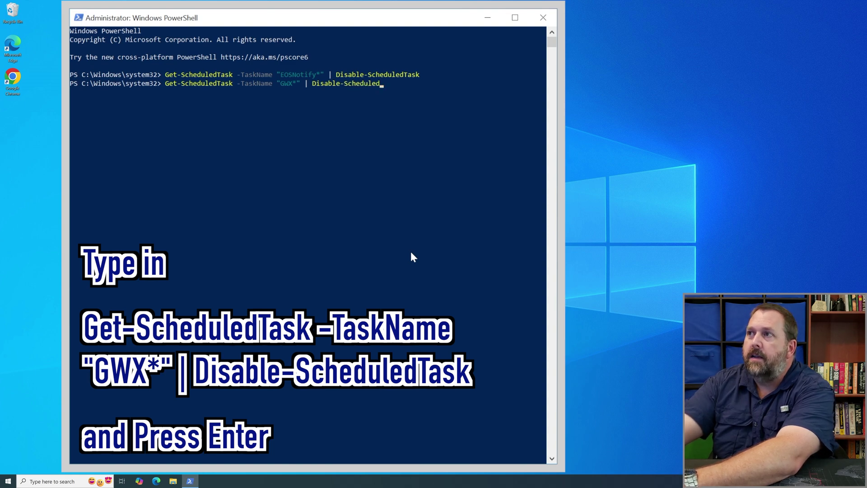
text(Task)
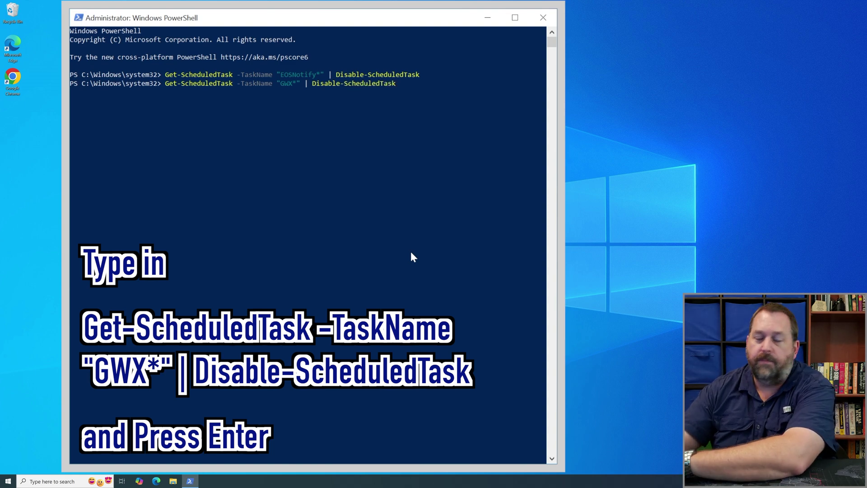
key(Return)
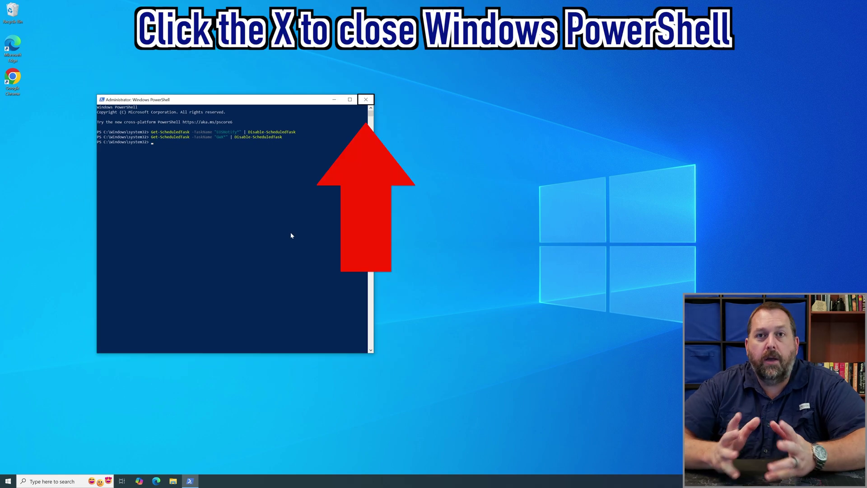
Close Windows PowerShell and restart the computer
click(369, 100)
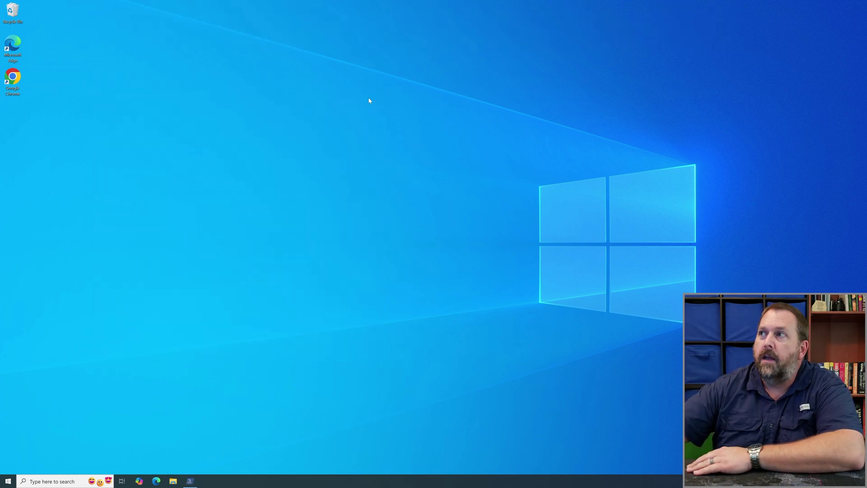
click(5, 482)
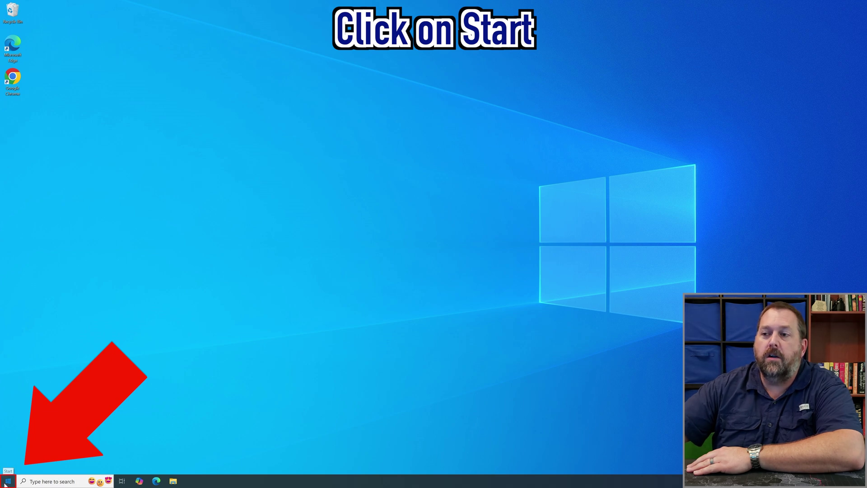
click(12, 466)
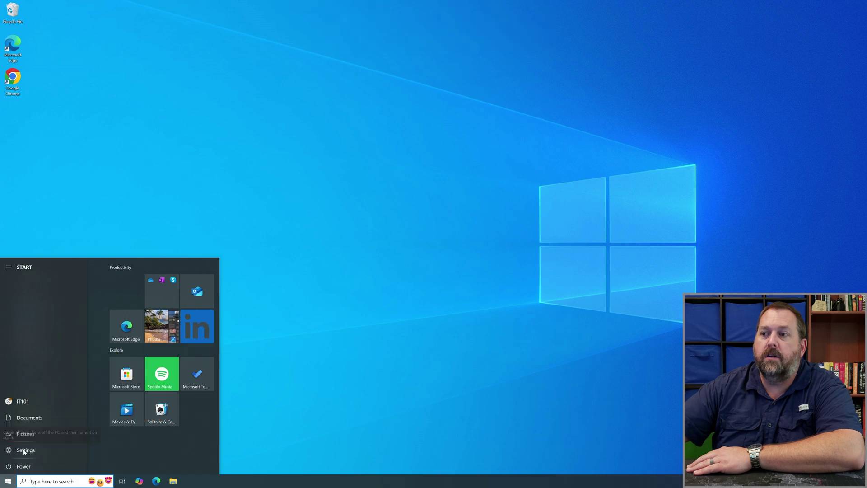
click(21, 449)
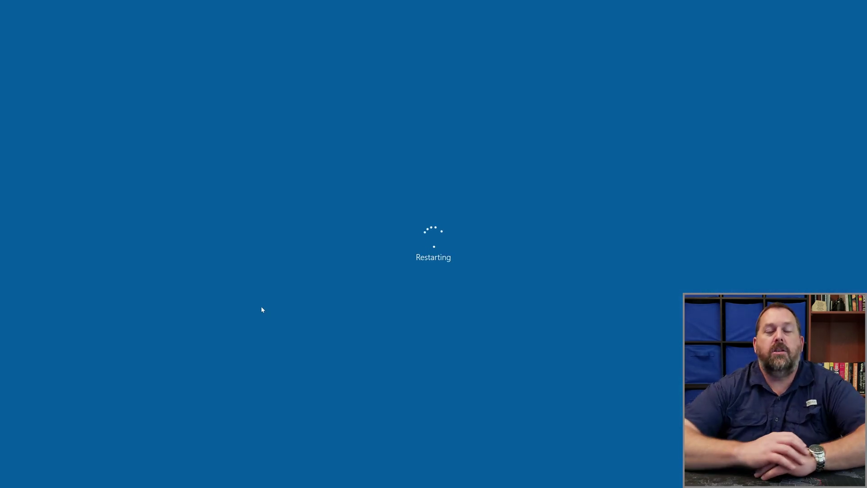